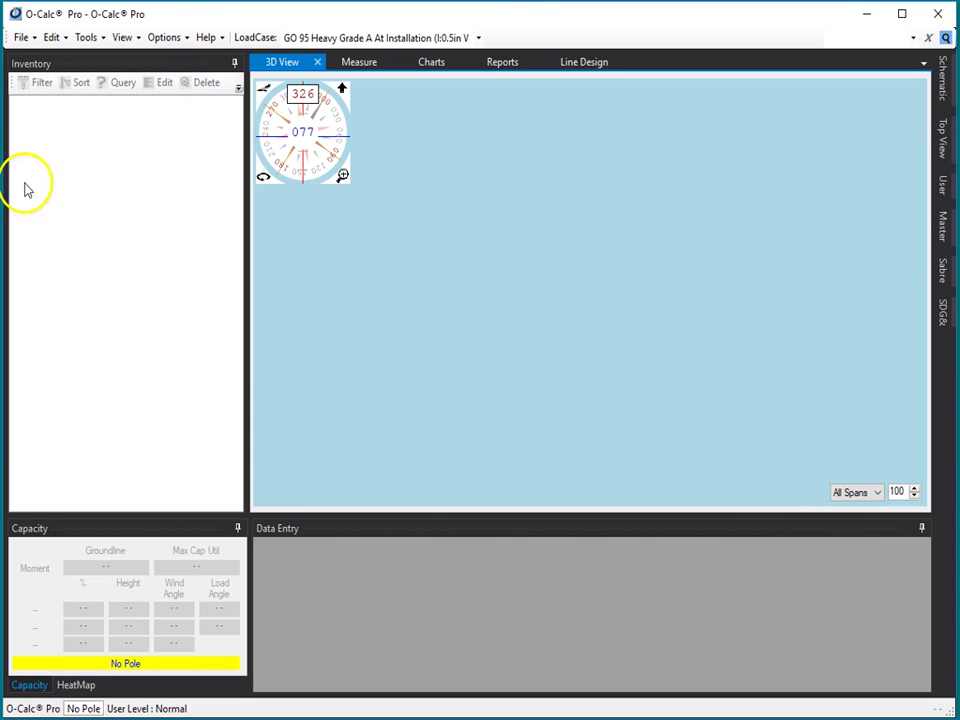
Show the recently opened pole files from the File menu.
click(21, 38)
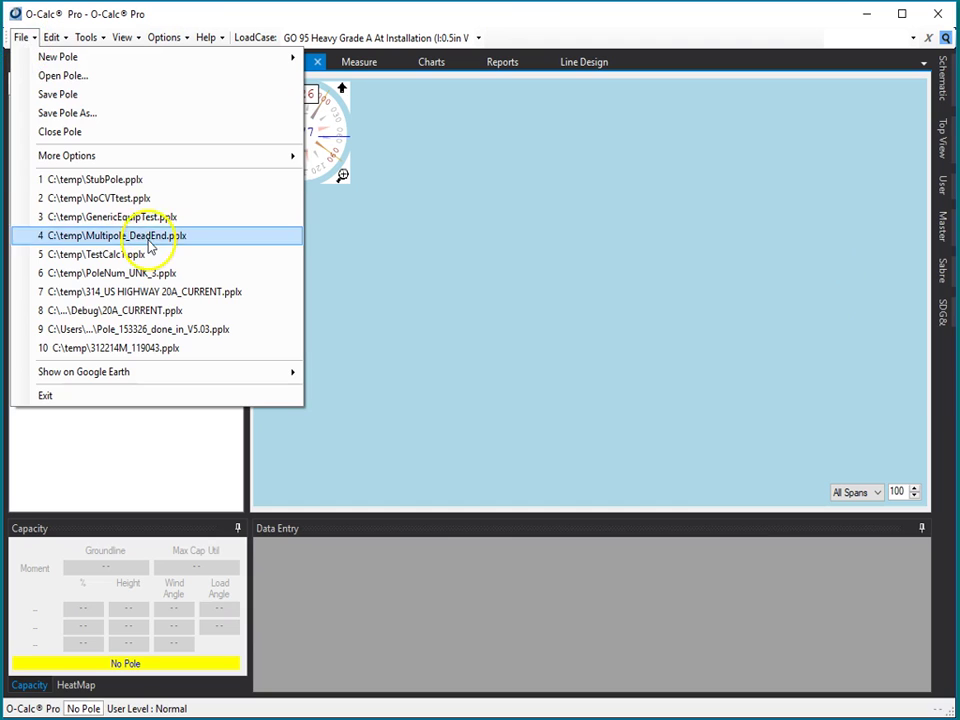
Open C:\temp\StubPole.pplx, zoom to the pole top and select the -39 in crossarm deadend.
click(124, 187)
scroll(646, 160, up, 5)
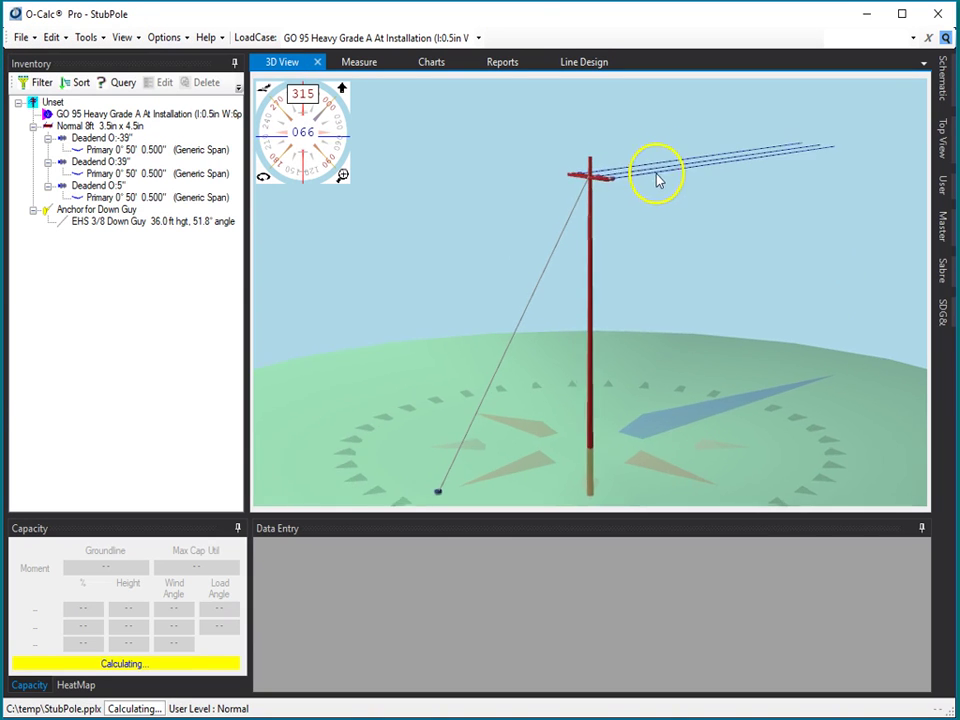
drag(643, 203, 852, 281)
scroll(646, 243, up, 3)
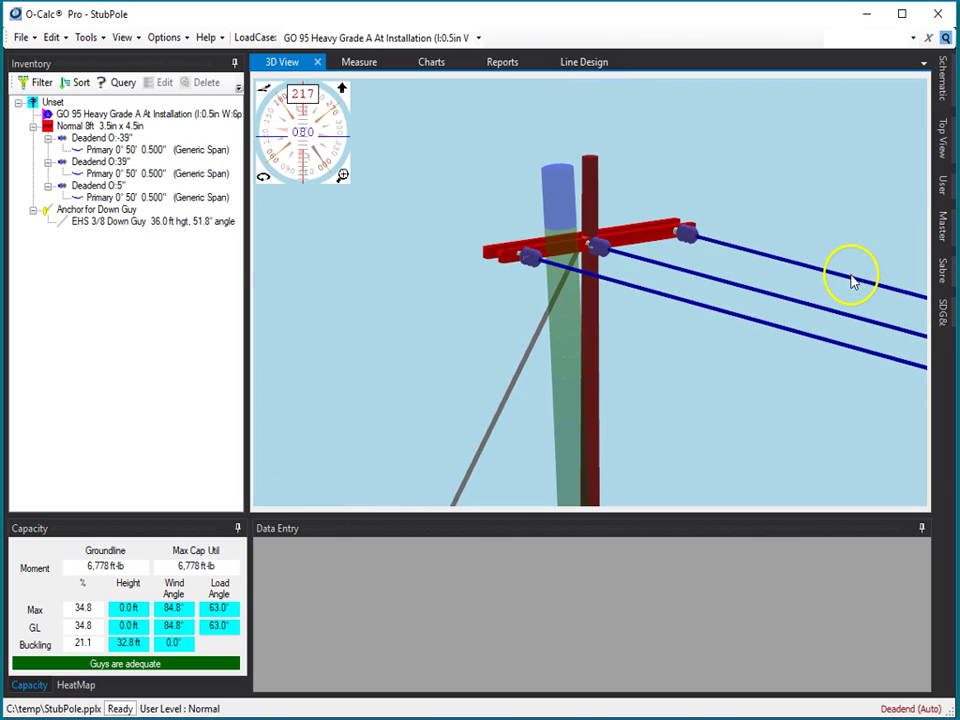
click(688, 234)
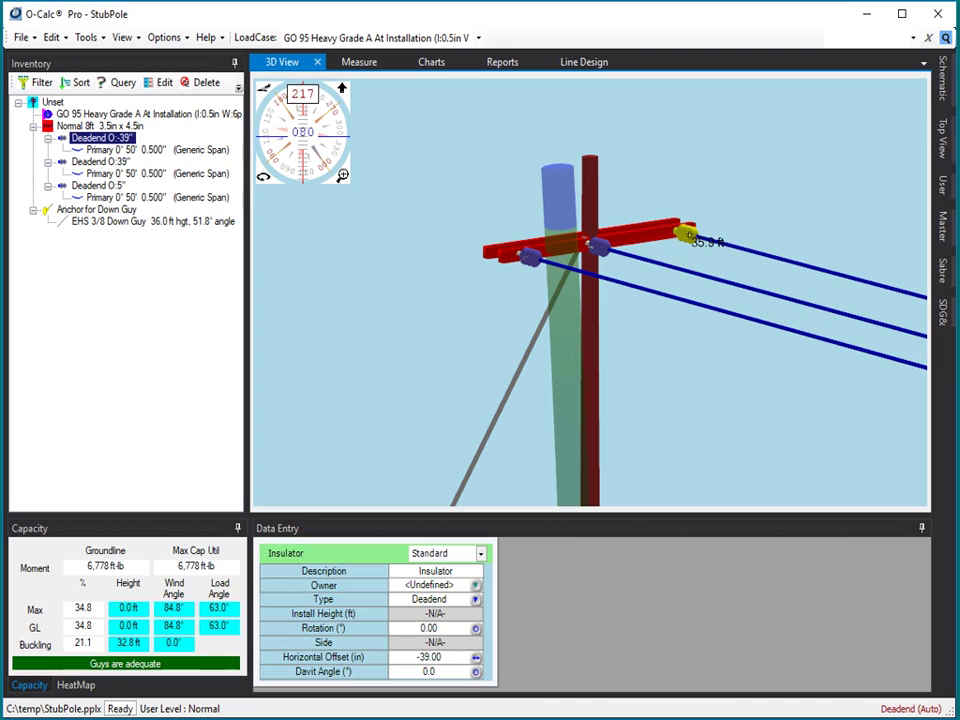
Move the deadend insulator along the crossarm to -24.04 in, then to -43.33 in.
right_drag(657, 245, 654, 249)
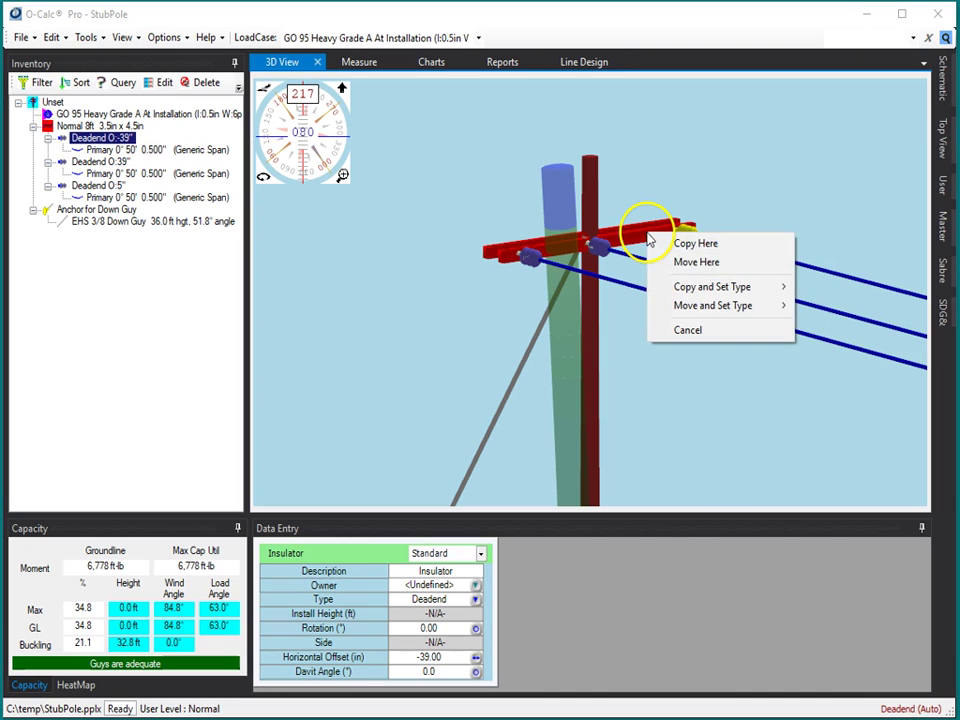
click(697, 262)
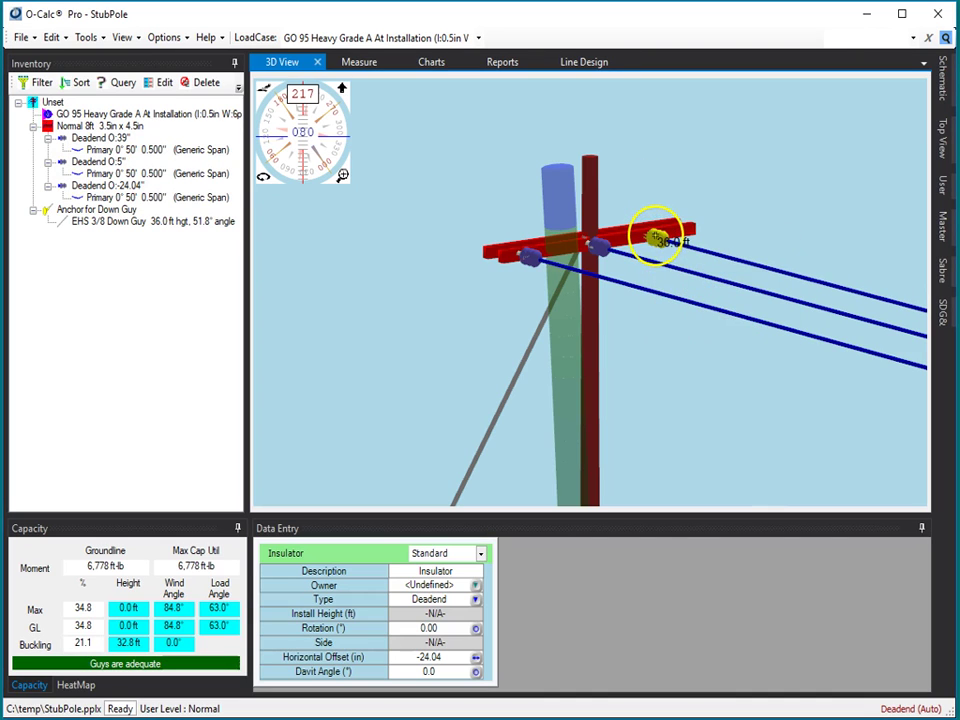
right_drag(684, 240, 708, 238)
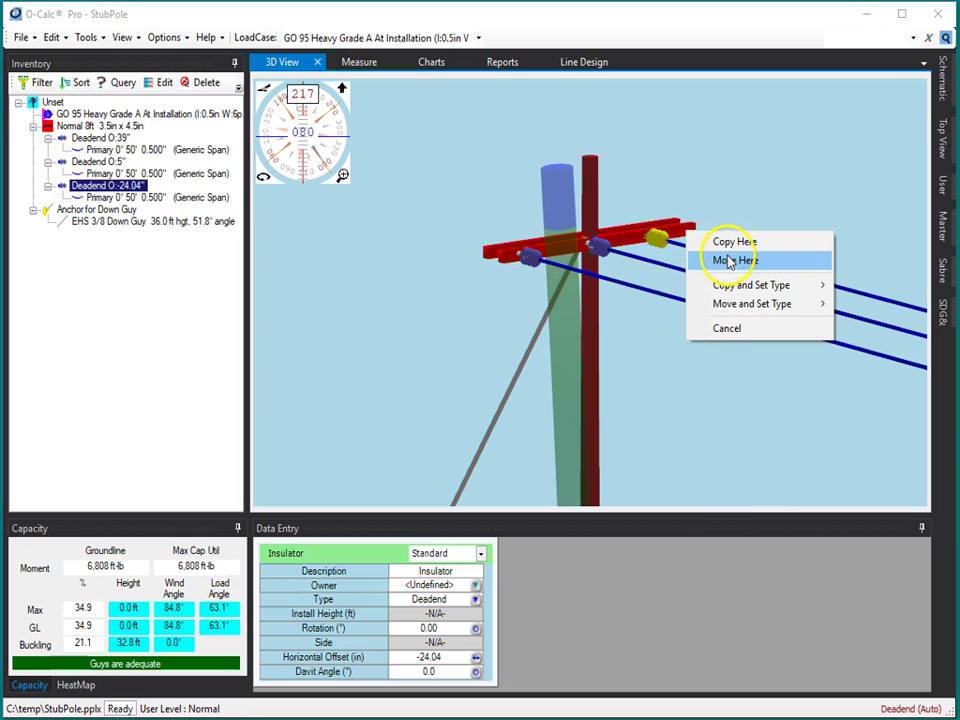
click(732, 259)
Place a copy of the insulator elsewhere on the crossarm, then undo the copy.
right_drag(696, 231, 650, 237)
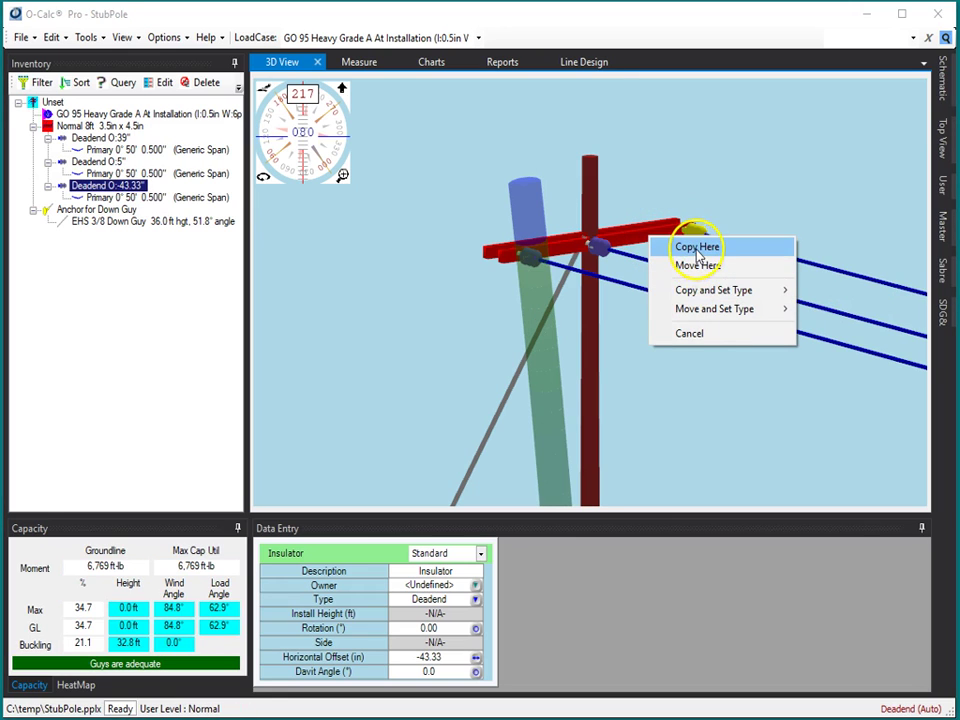
click(682, 247)
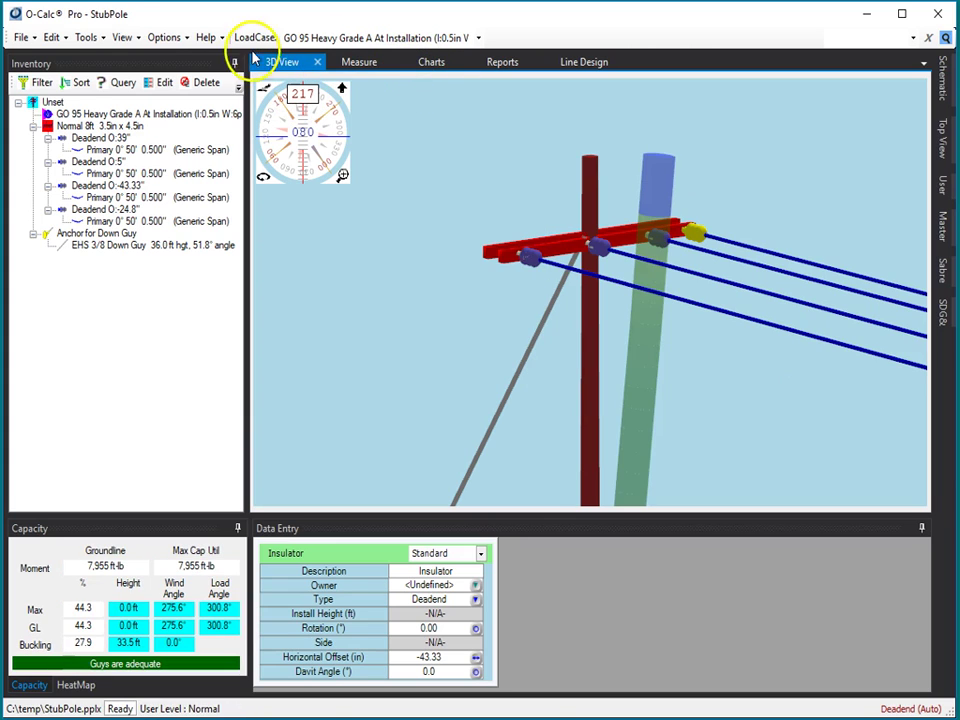
click(51, 38)
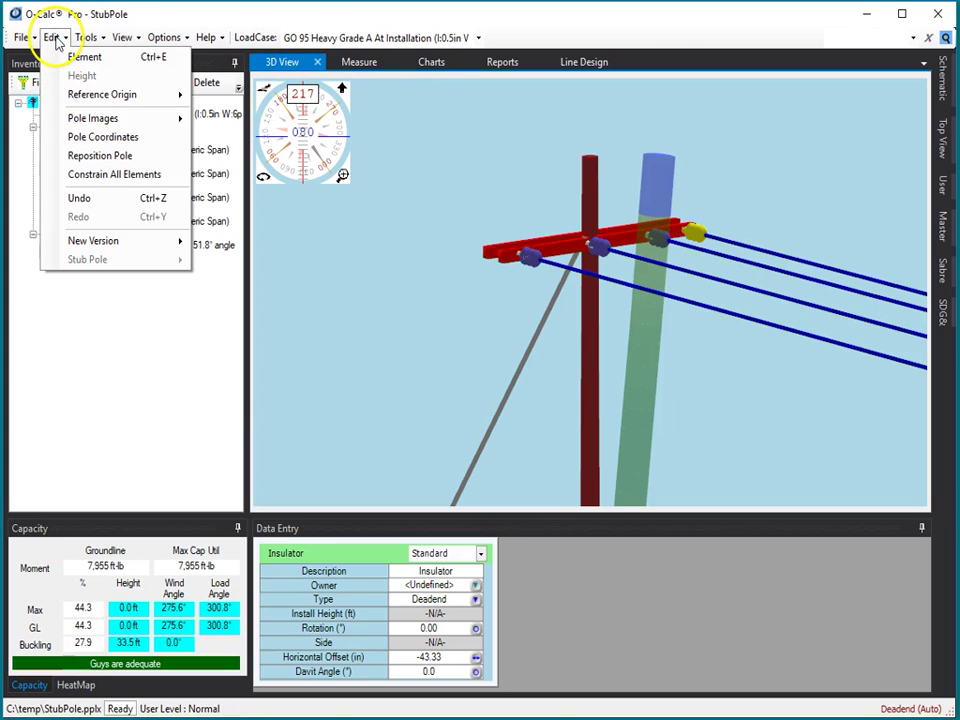
click(107, 198)
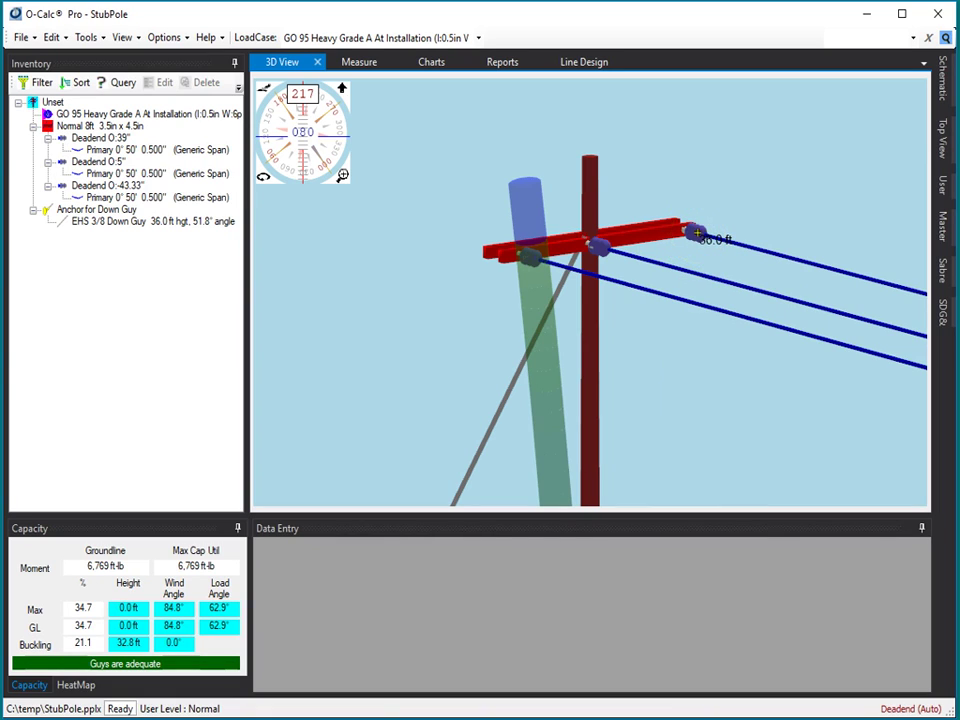
Move the crossarm-end deadend insulator down onto the pole at 31.31 ft.
click(696, 232)
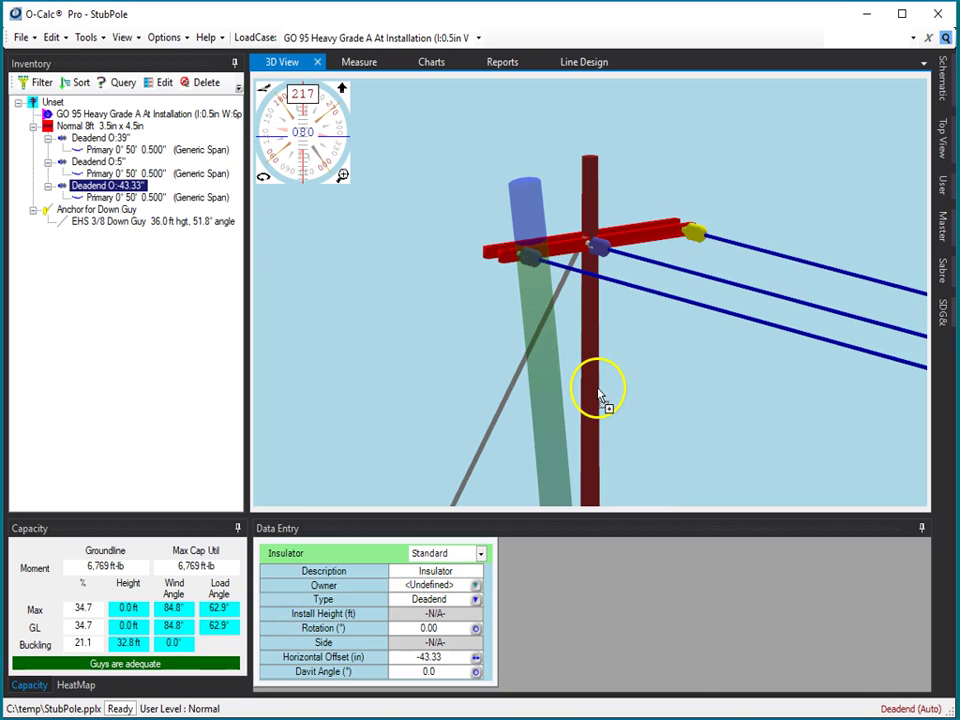
right_drag(598, 396, 597, 390)
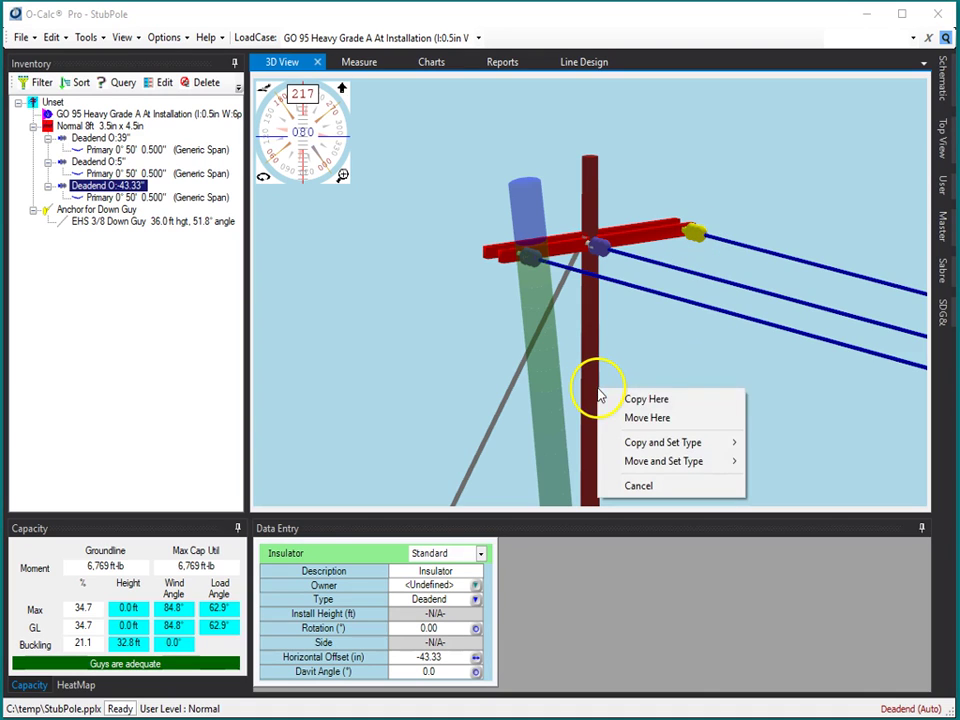
click(650, 418)
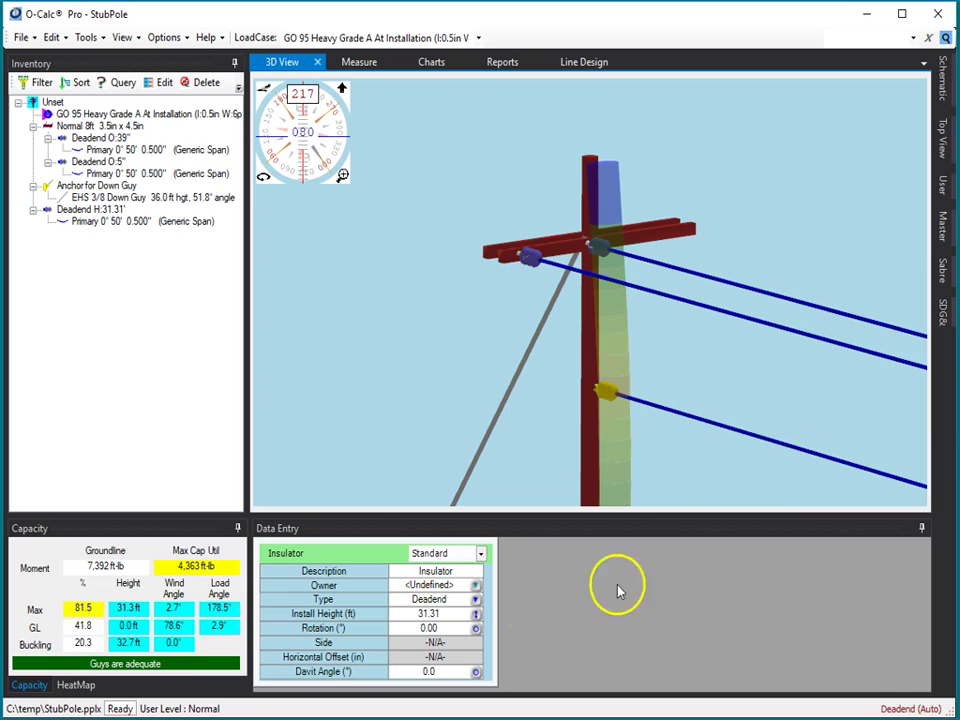
Copy the pole-mounted deadend back to the crossarm end at a -40.59 in offset.
scroll(652, 475, down, 5)
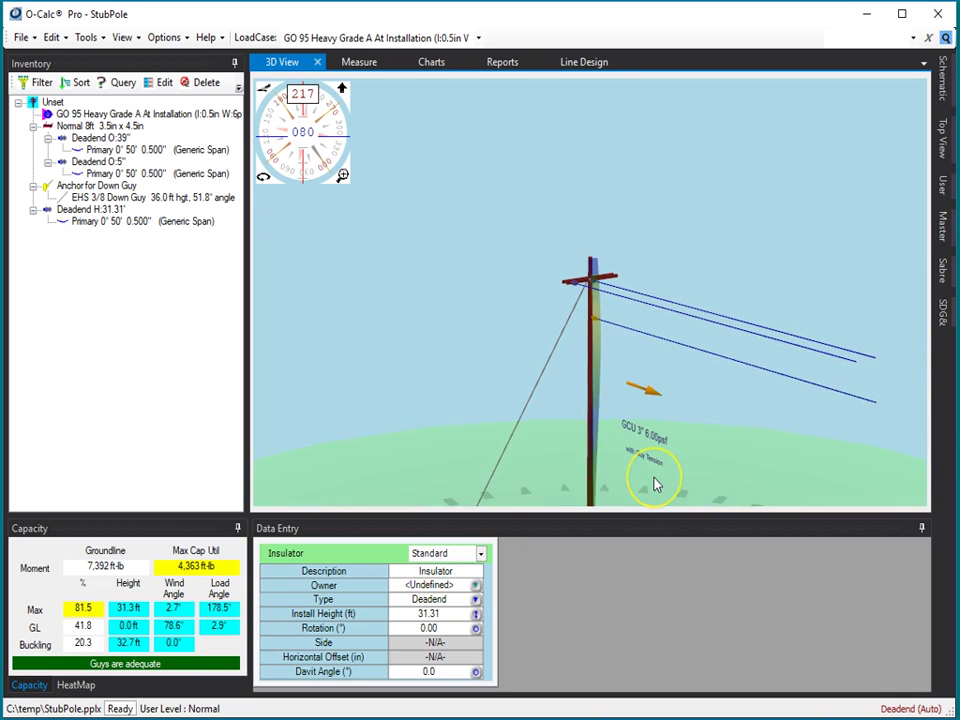
scroll(655, 485, up, 6)
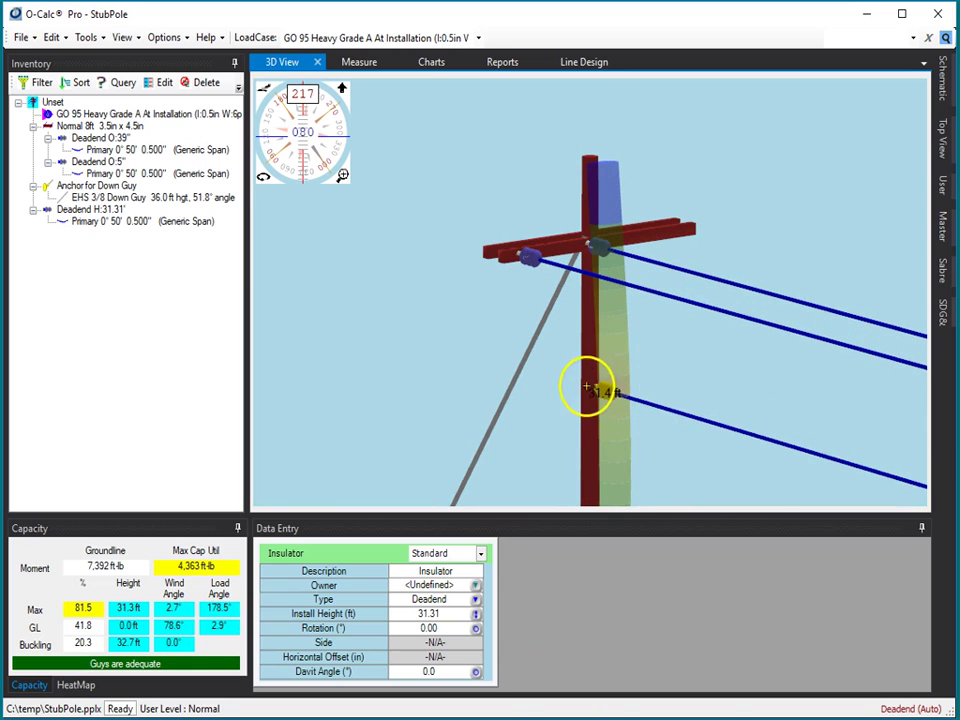
click(606, 393)
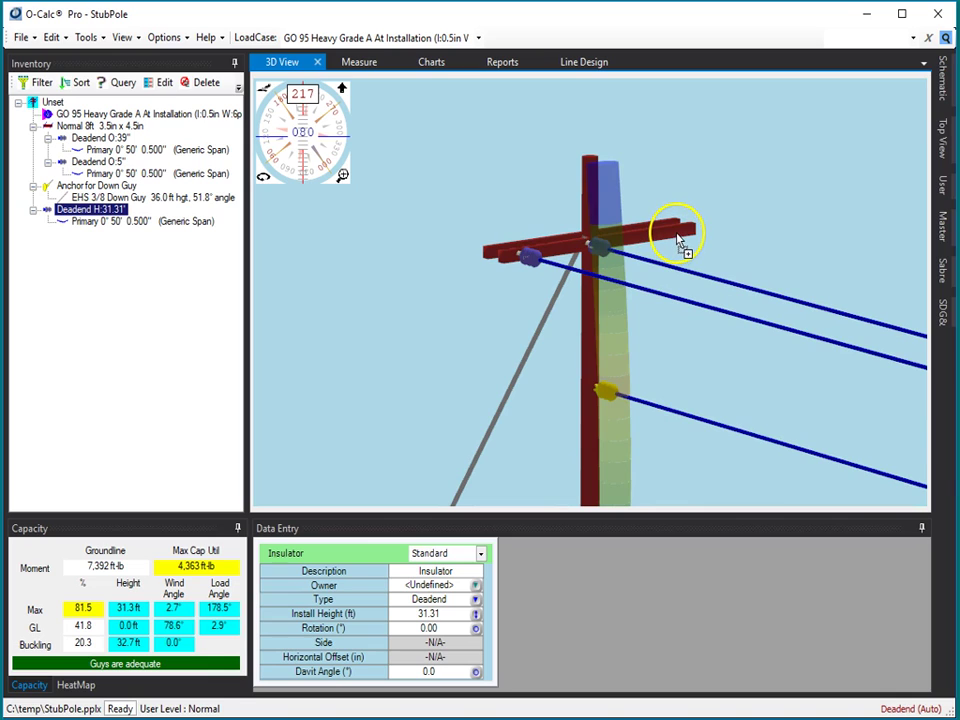
right_drag(683, 238, 682, 234)
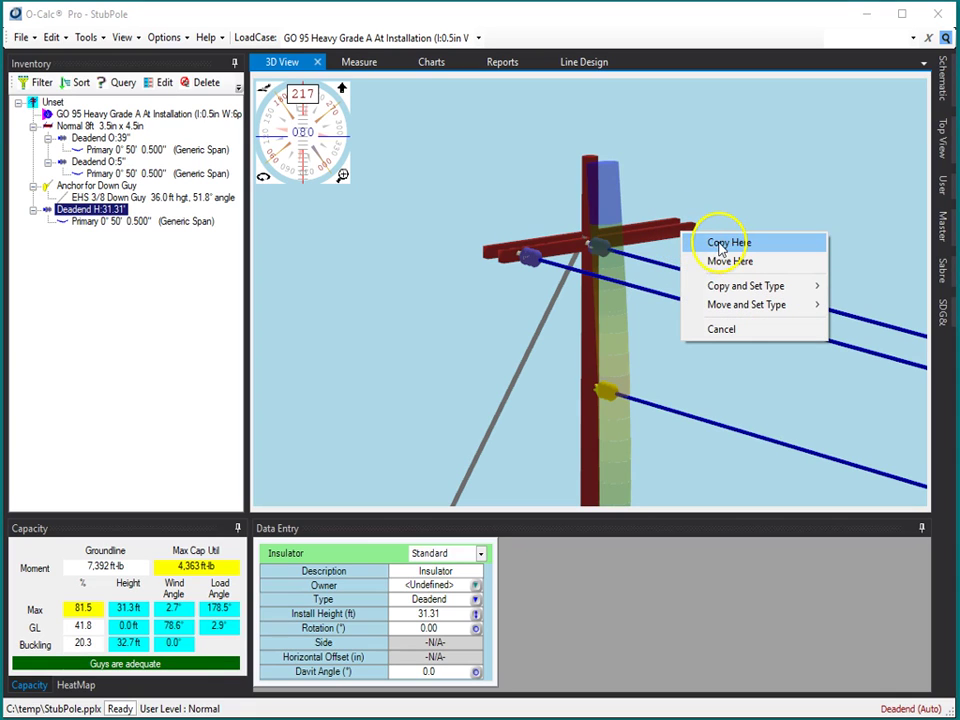
click(725, 243)
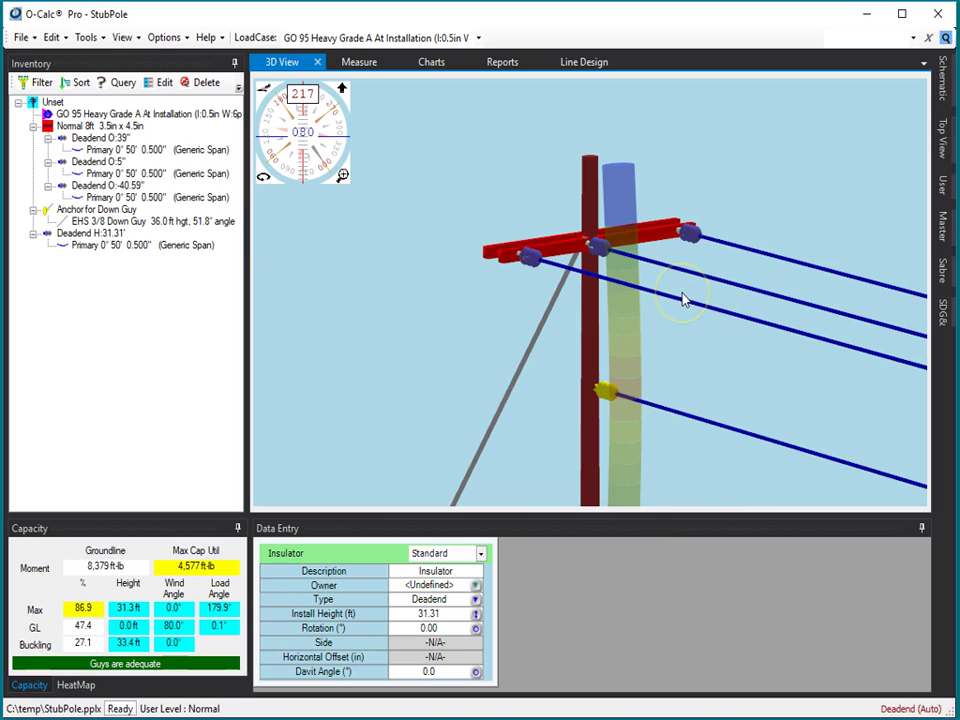
Delete the copied end insulator and move the other two deadends onto the pole at 32.96 and 34.53 ft.
key(Delete)
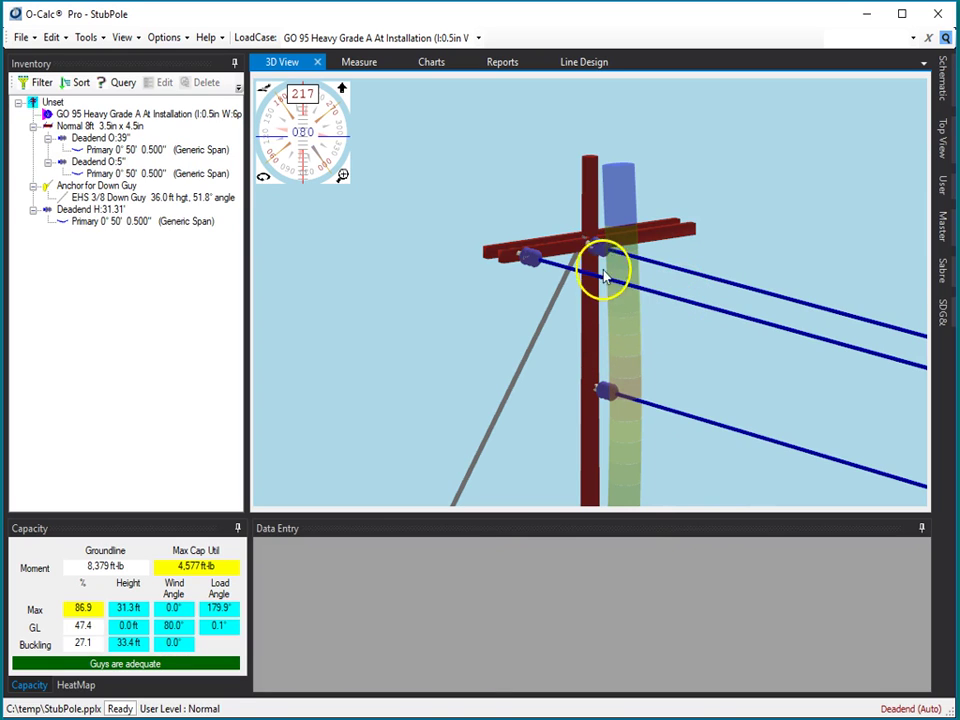
click(596, 246)
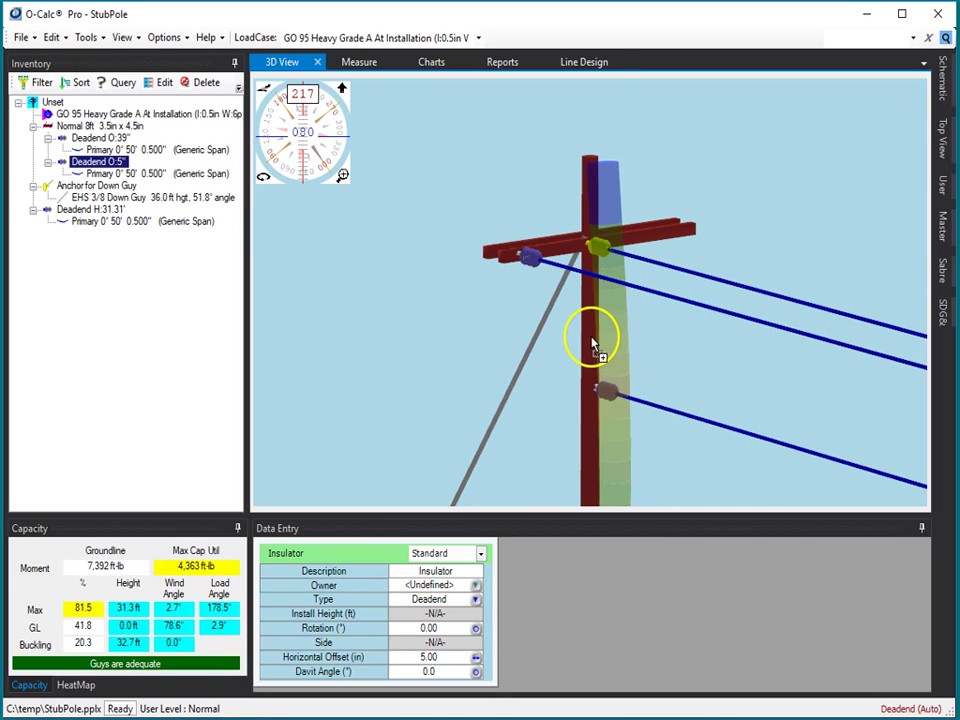
right_drag(592, 344, 596, 340)
click(643, 362)
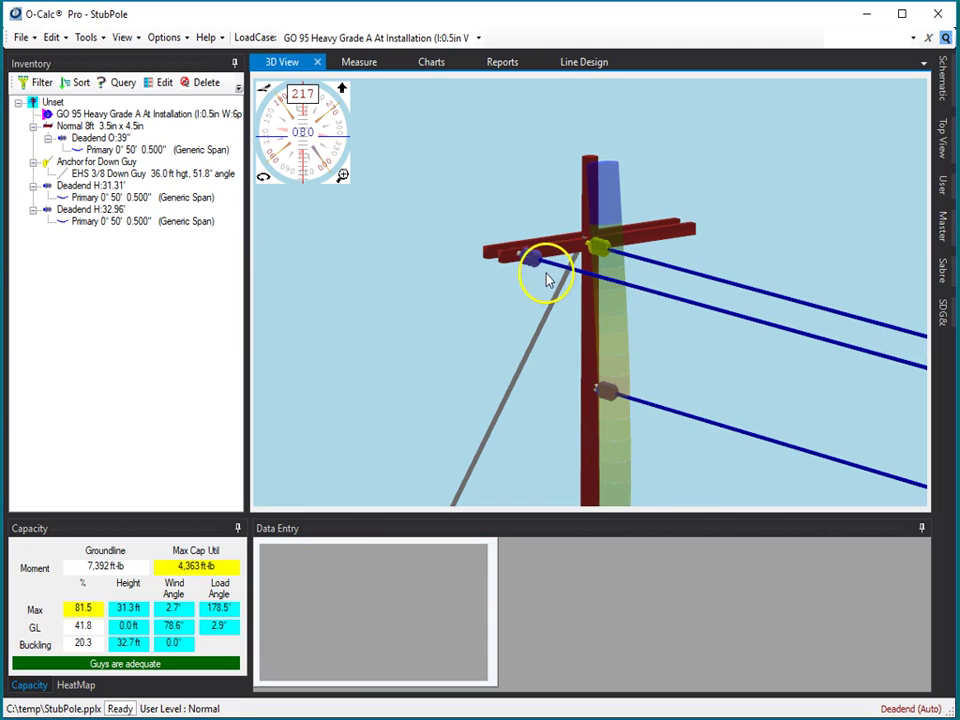
click(534, 258)
right_drag(534, 259, 596, 291)
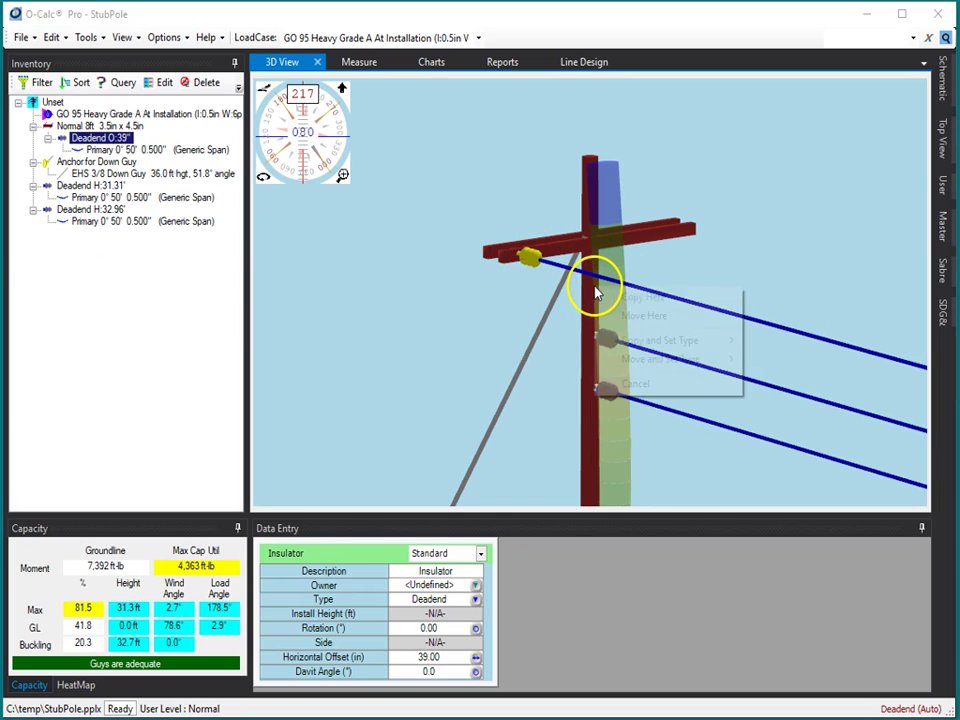
click(640, 315)
Delete the now-empty Normal 8ft crossarm and confirm the deletion.
click(640, 240)
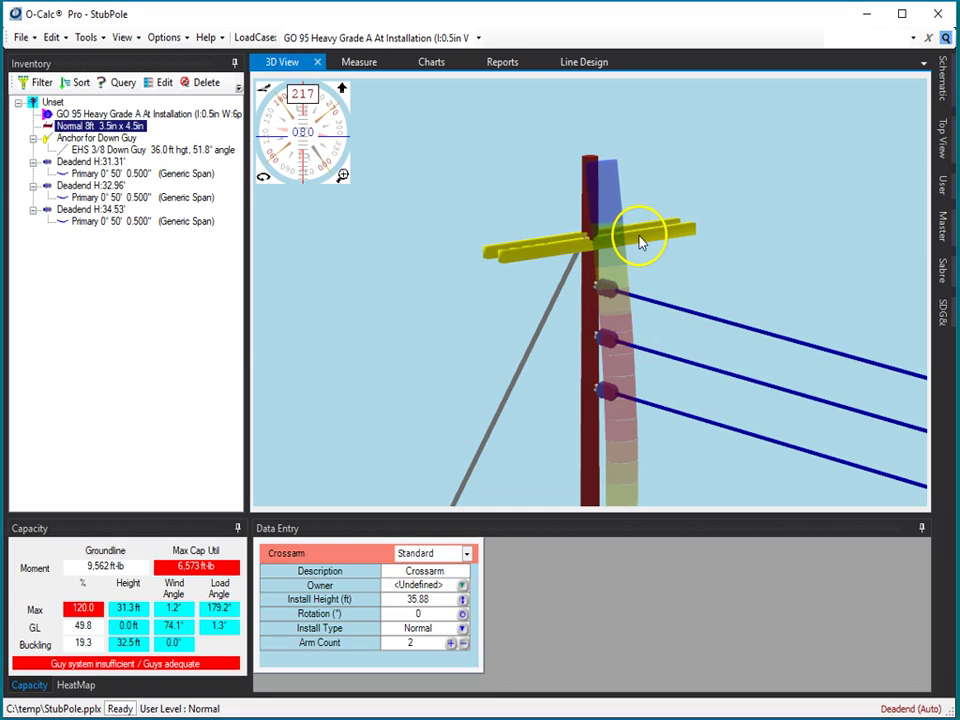
key(Delete)
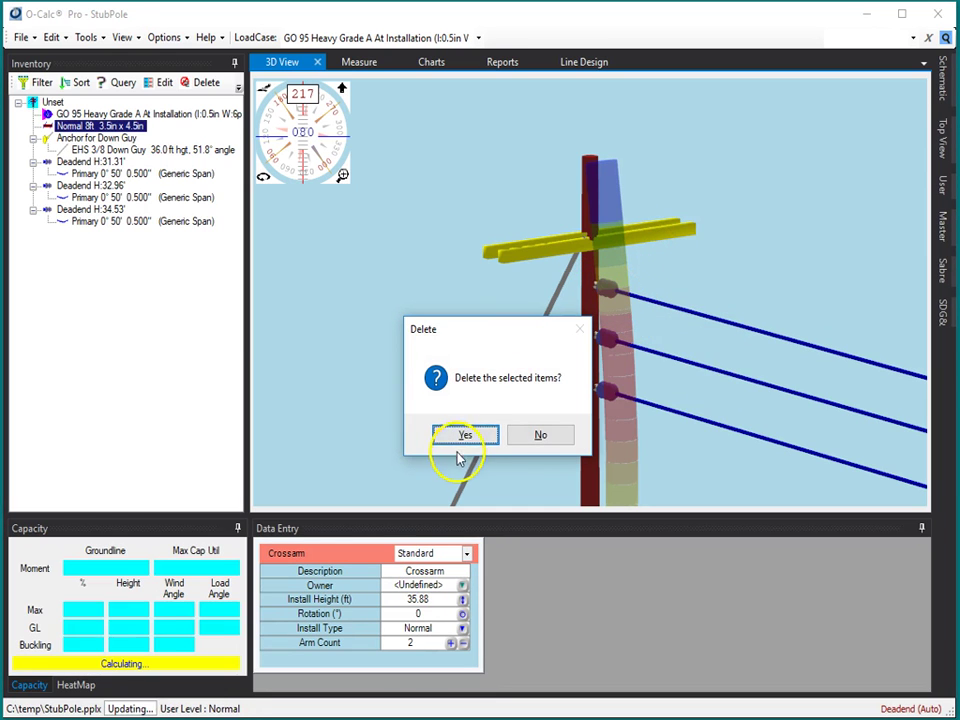
click(458, 438)
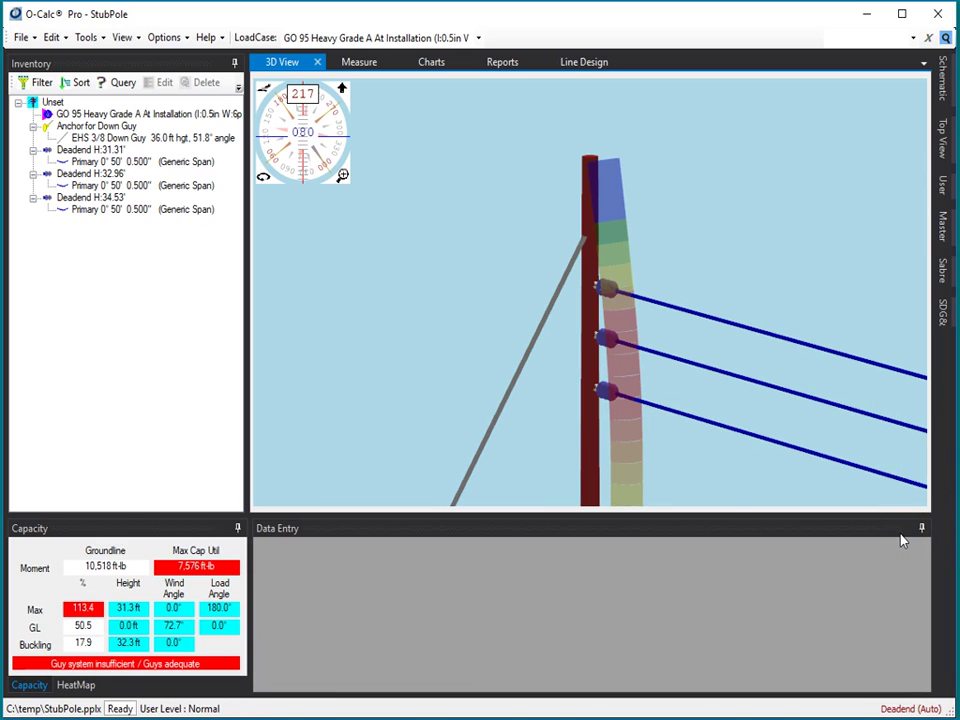
Restore the deleted crossarm and its wires with Ctrl+Z, viewing the pole from the other side.
key(ctrl+z)
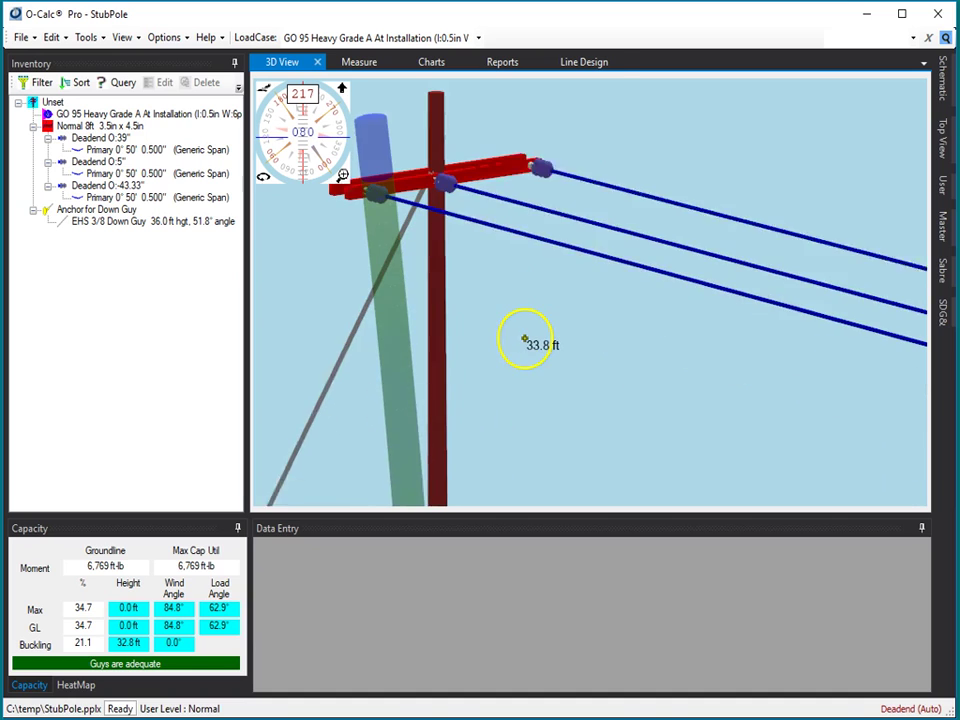
click(527, 375)
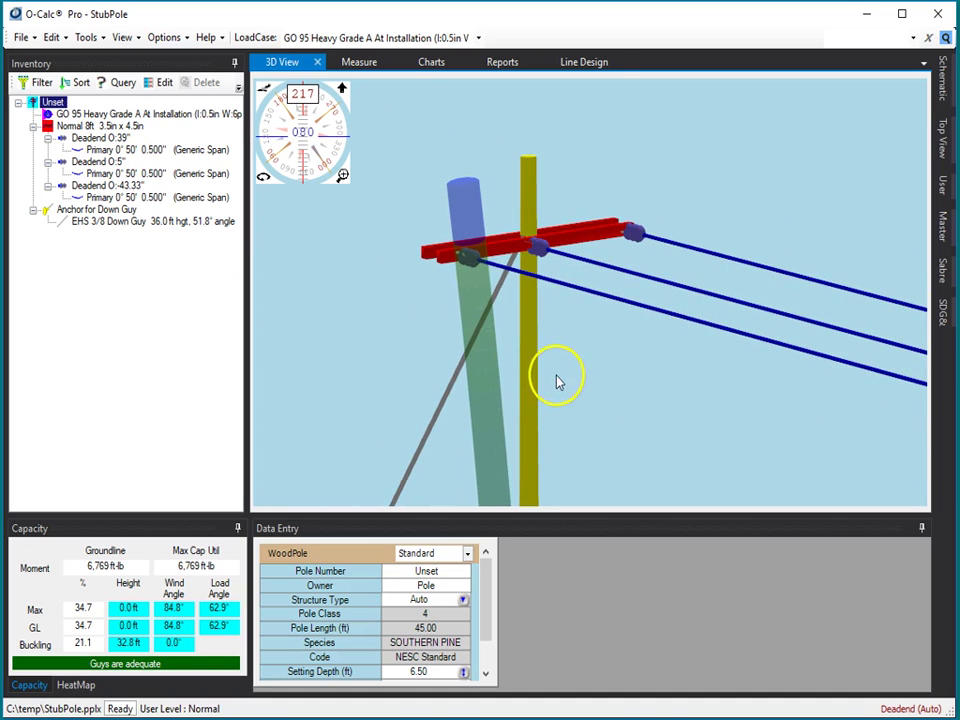
drag(558, 381, 768, 390)
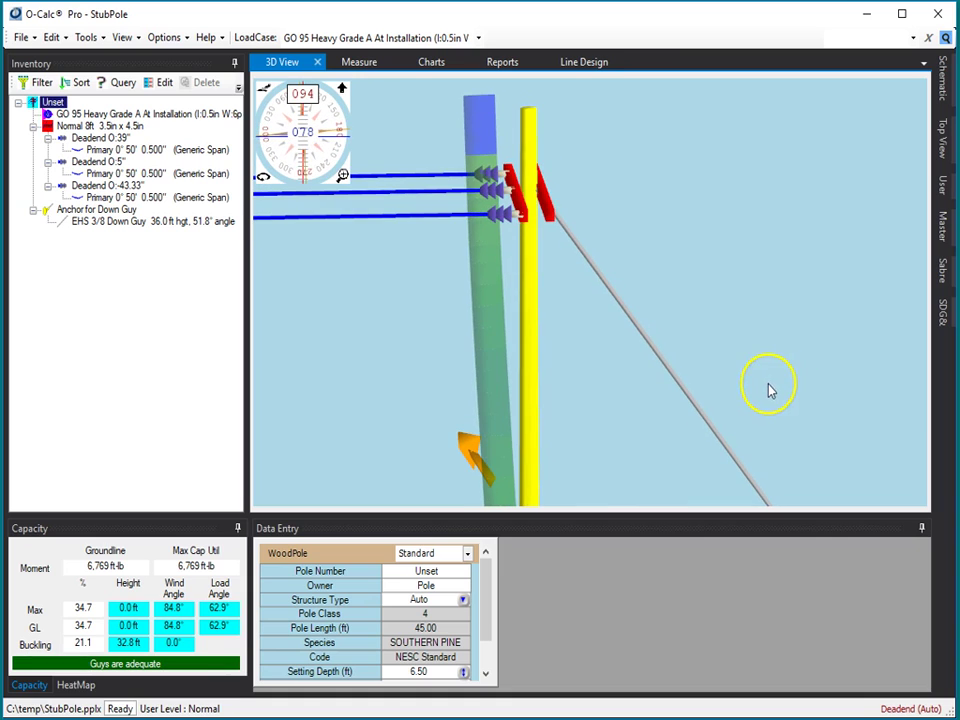
Copy the -43.33 deadend insulator to a -48 in crossarm offset.
click(503, 214)
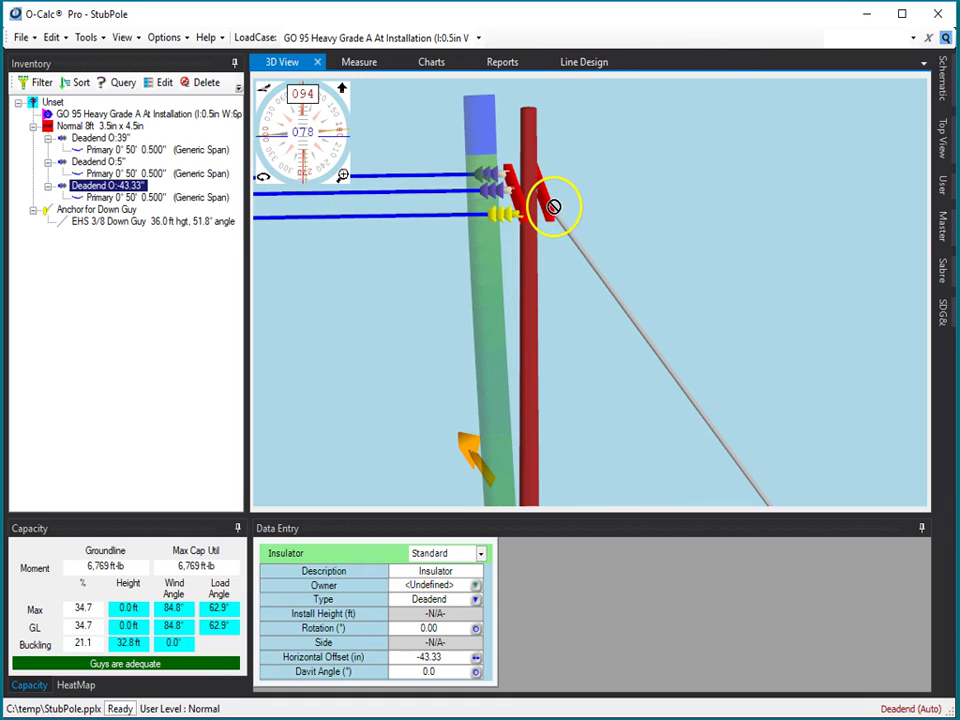
mouse_move(553, 207)
right_down()
mouse_move(560, 222)
mouse_move(556, 214)
right_up()
click(610, 221)
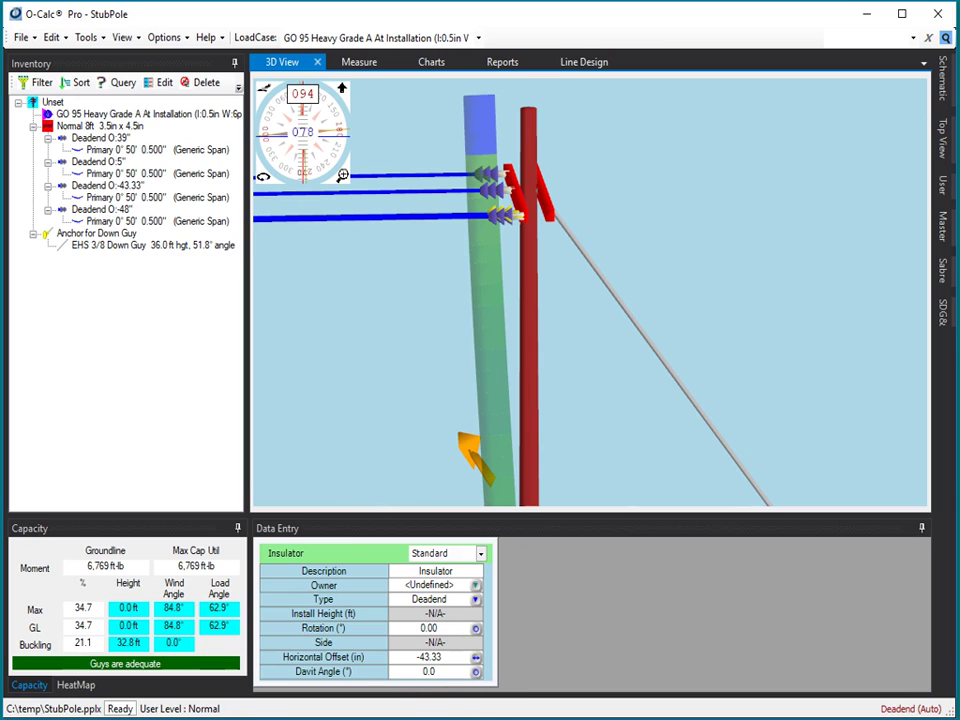
Set the -43.33 deadend insulator's Rotation to 180.
click(450, 630)
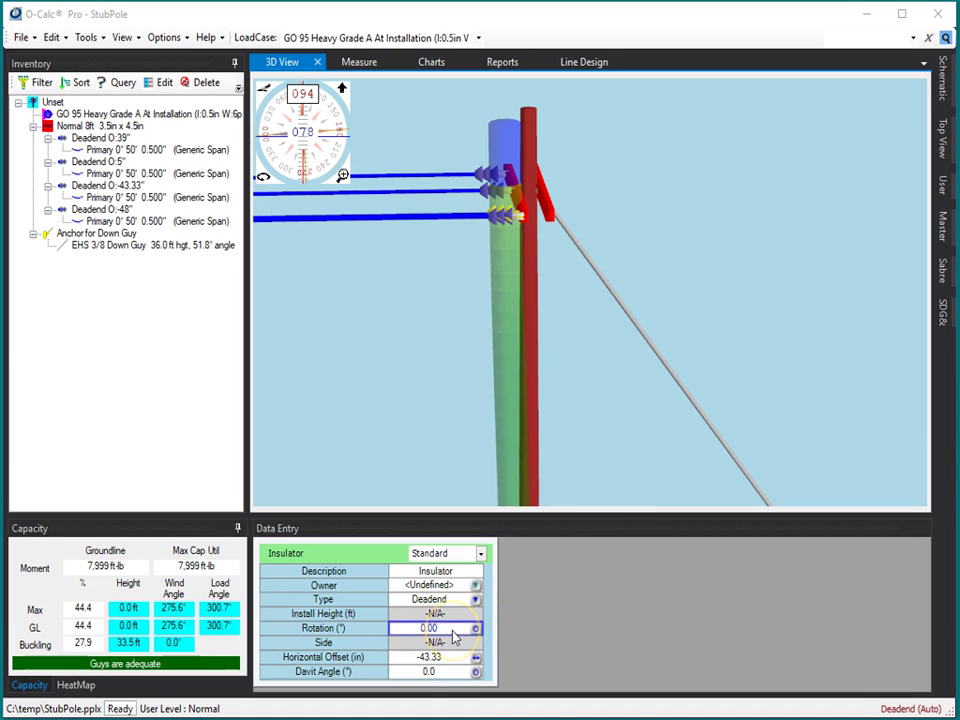
text(180)
key(Return)
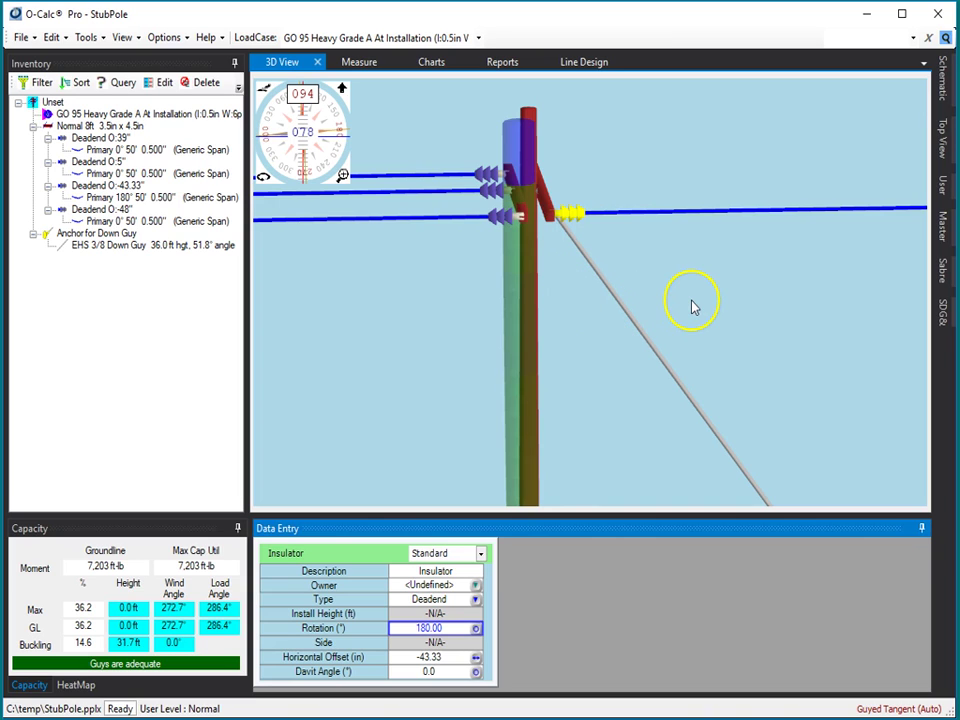
Select both the -48 and -43.33 deadends and open the property-group filter list.
click(498, 219)
click(574, 217)
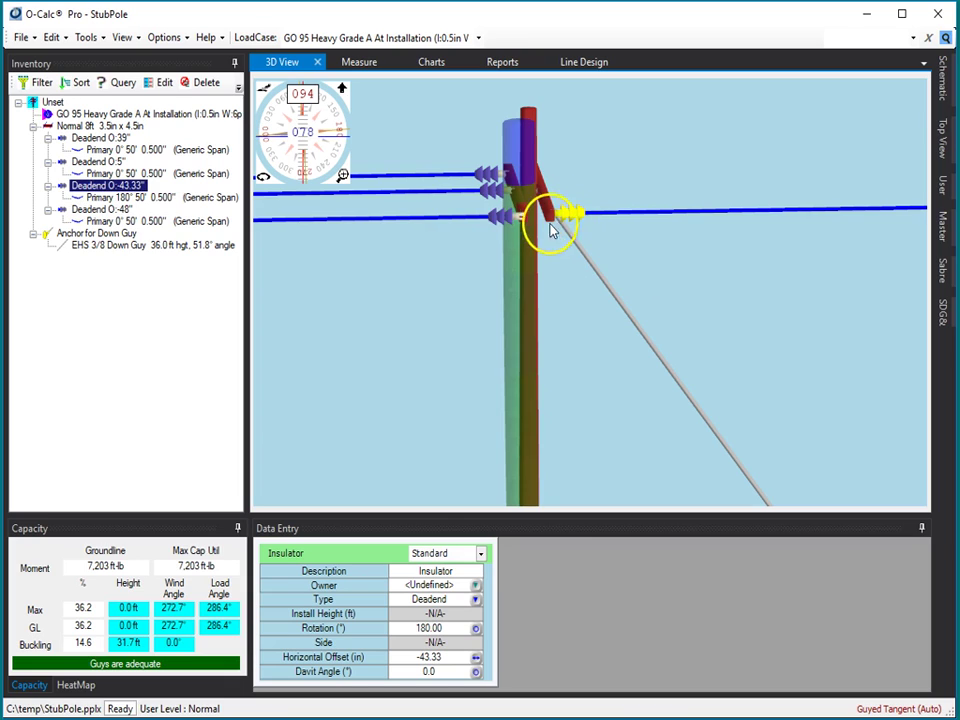
click(514, 217)
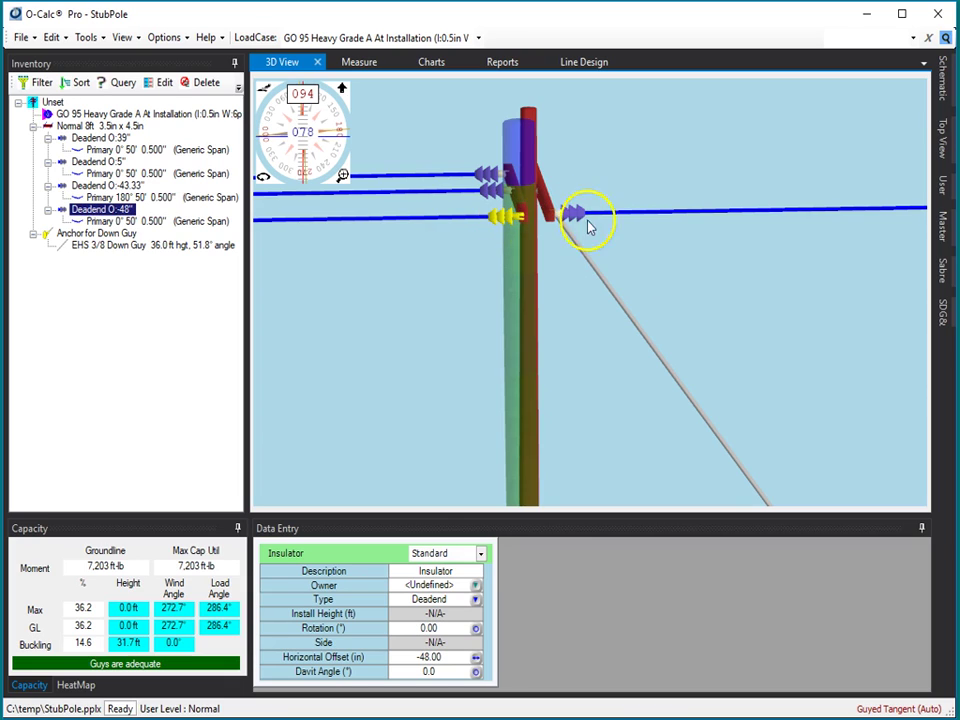
ctrl+click(574, 216)
click(566, 554)
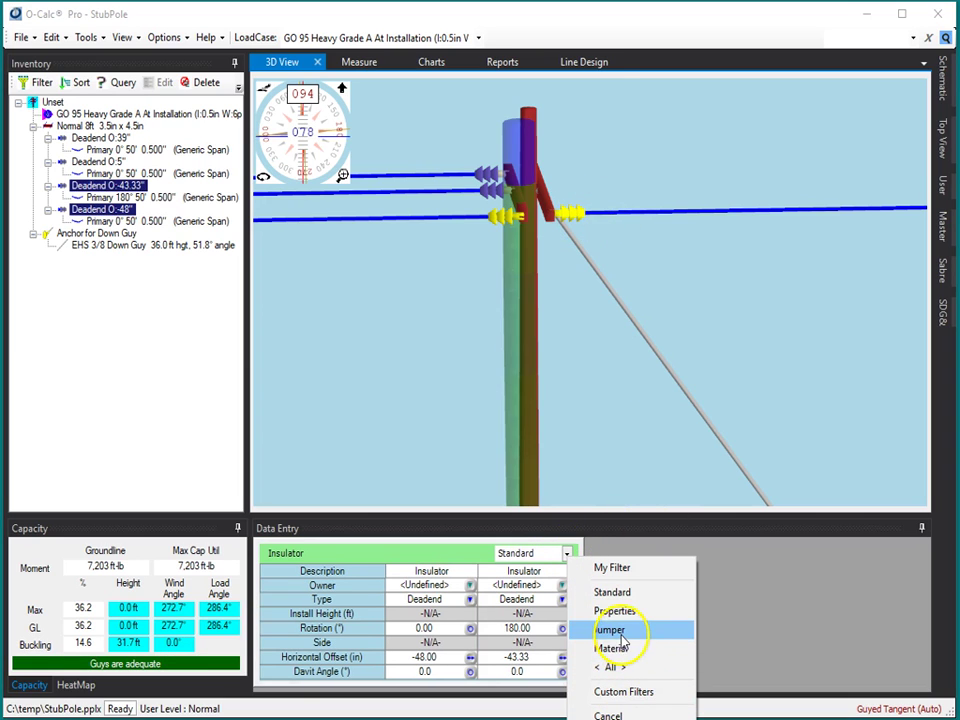
Show jumper properties for both deadends and set JumperID and Jumper Targ ID to J1.
click(612, 630)
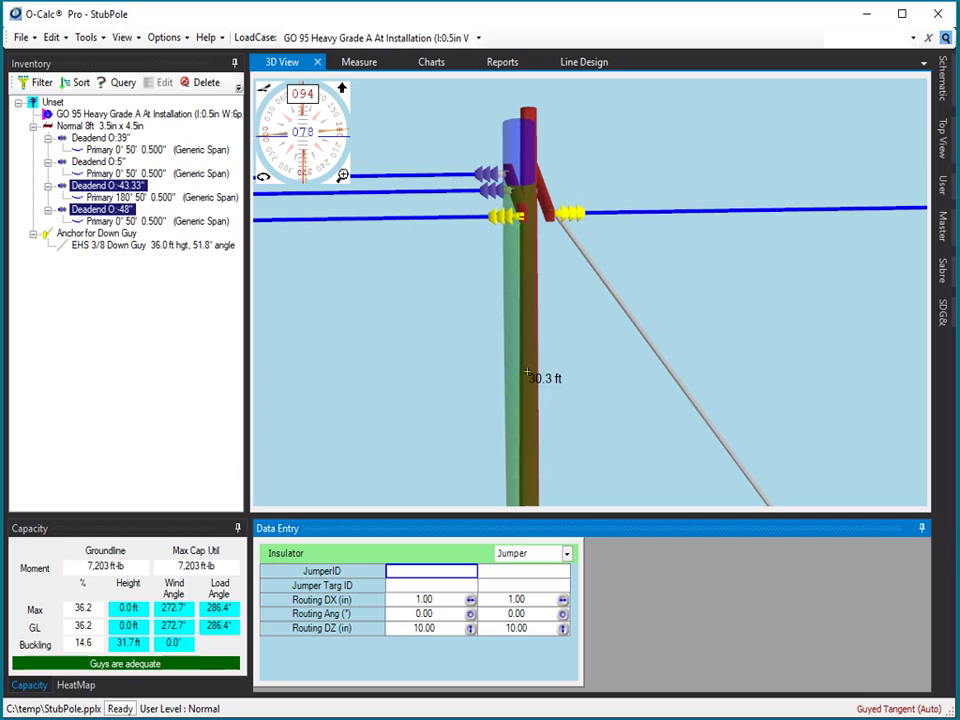
click(527, 572)
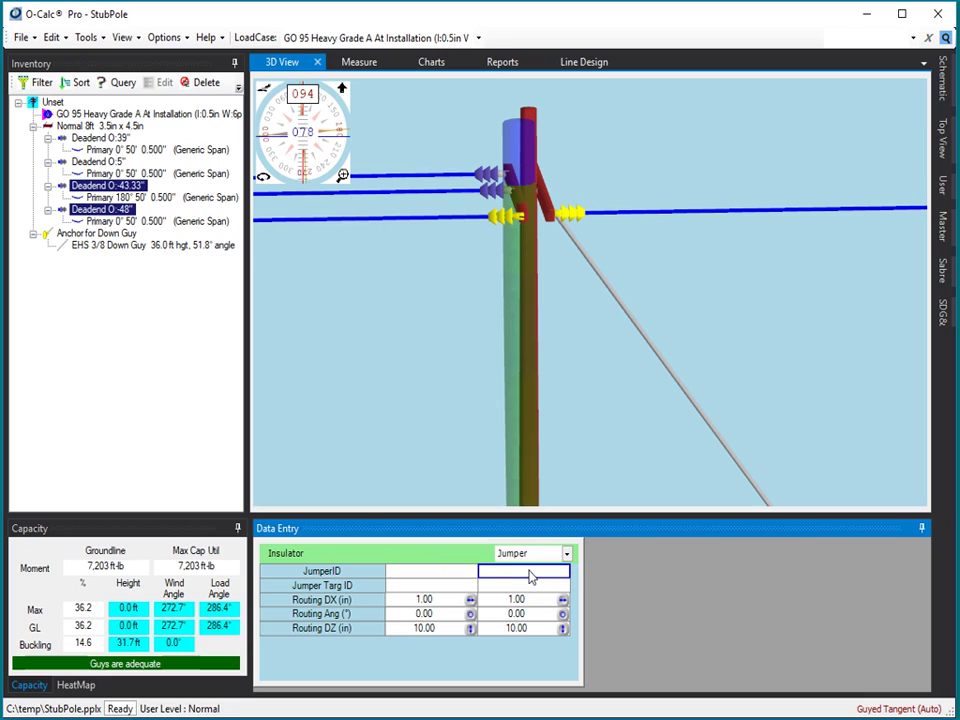
text(T)
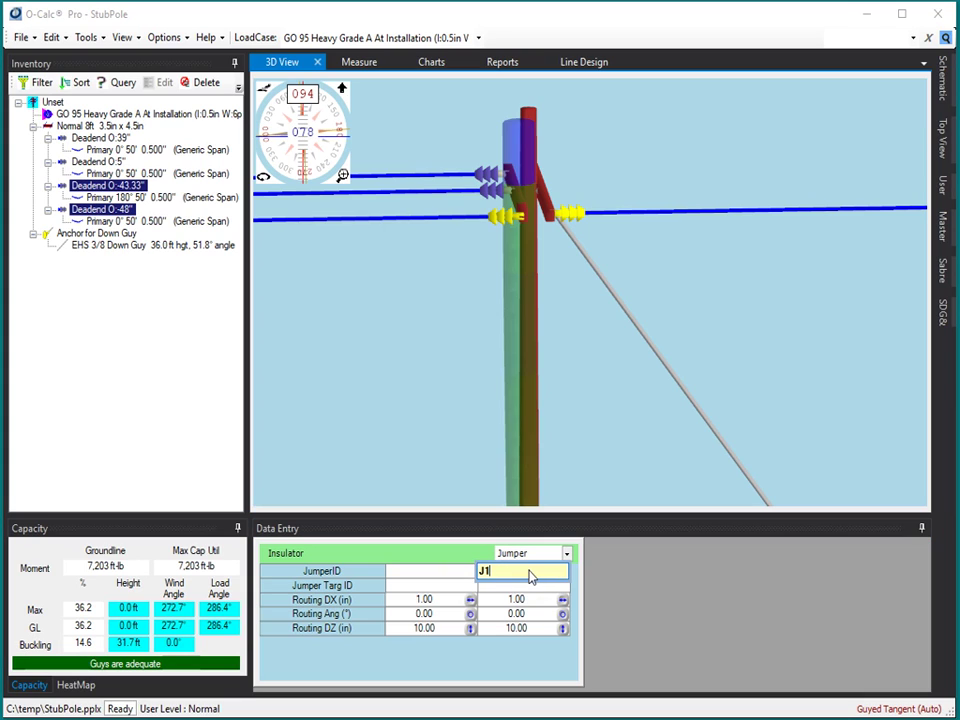
click(427, 585)
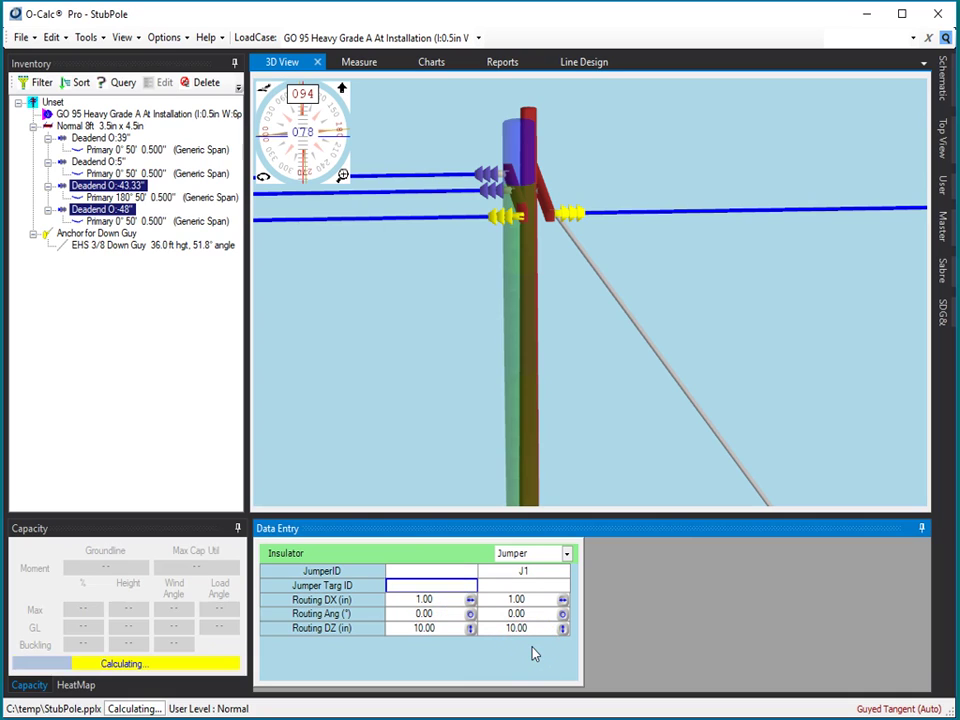
text(J1)
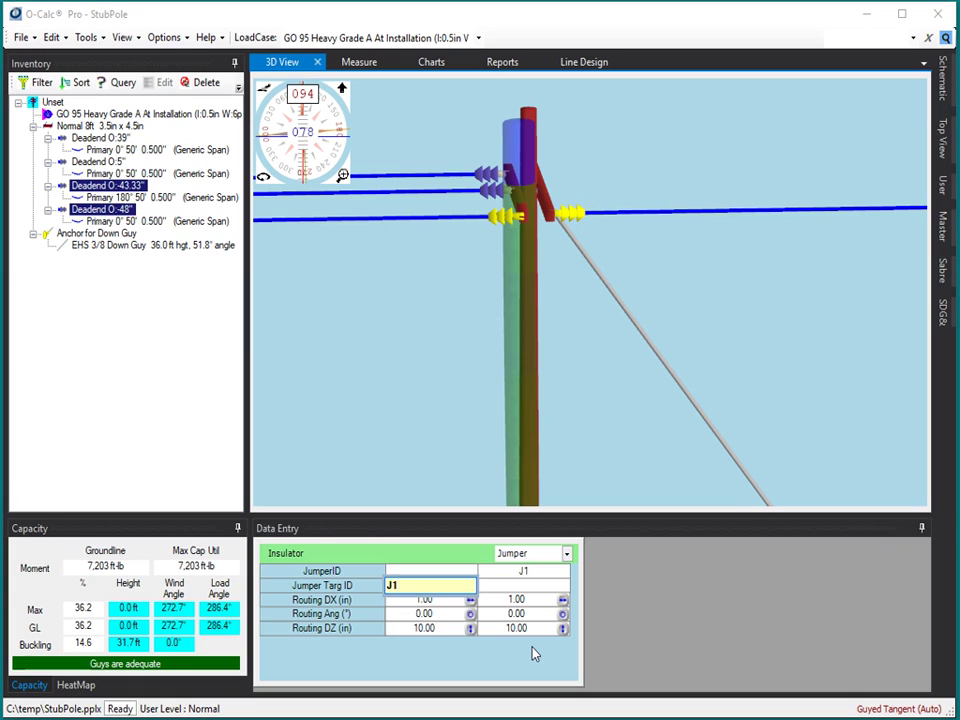
key(Return)
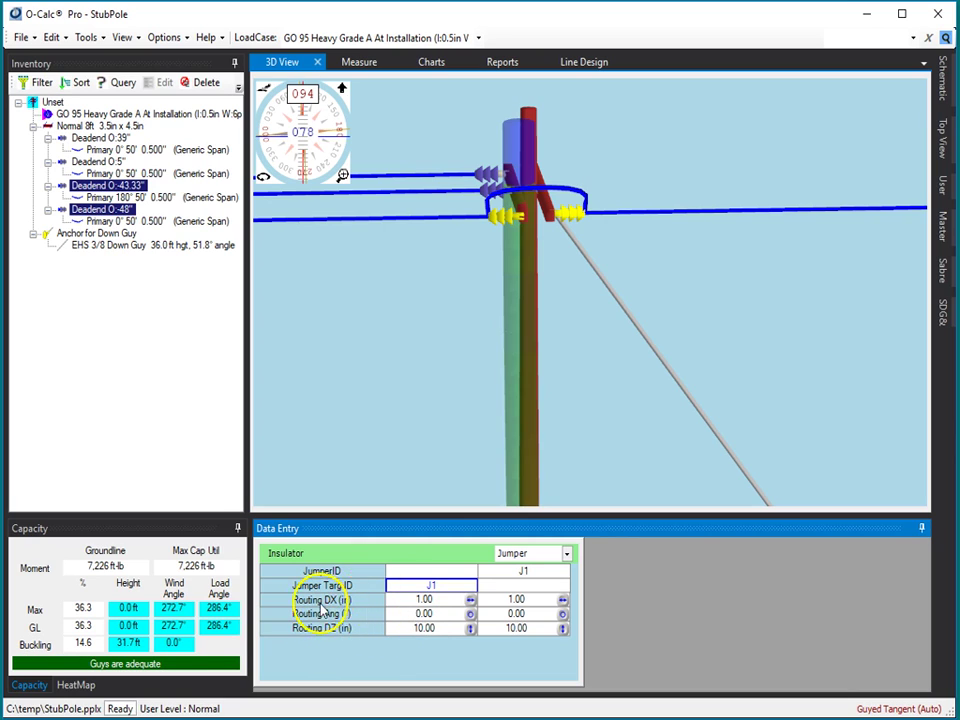
Set the jumper's Routing DZ at both deadends to -10, then change it to -20.00 in.
click(445, 630)
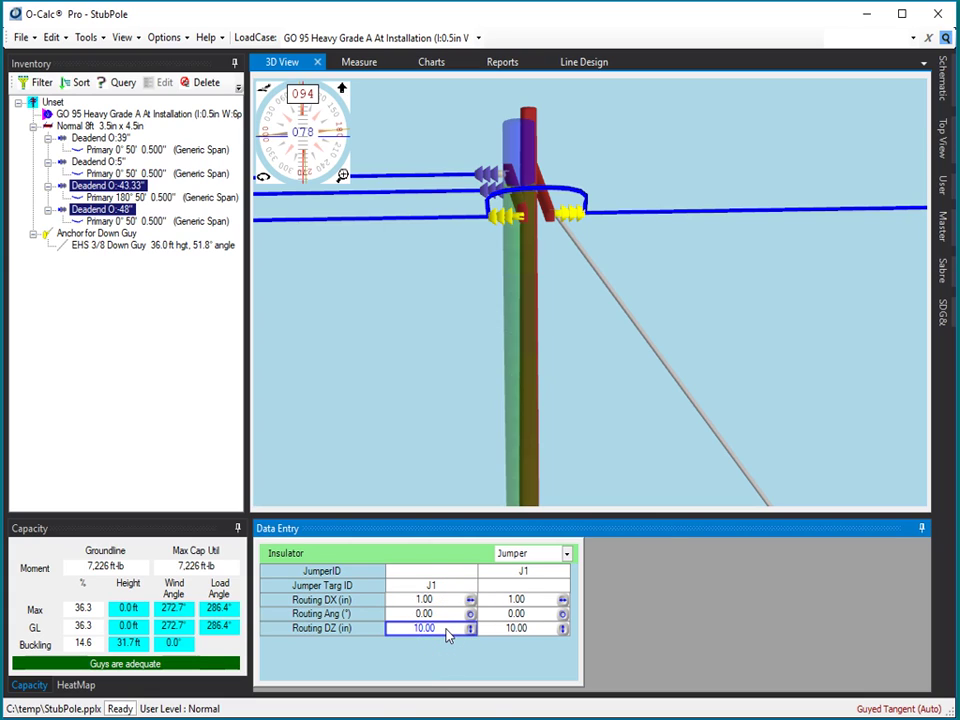
text(-10)
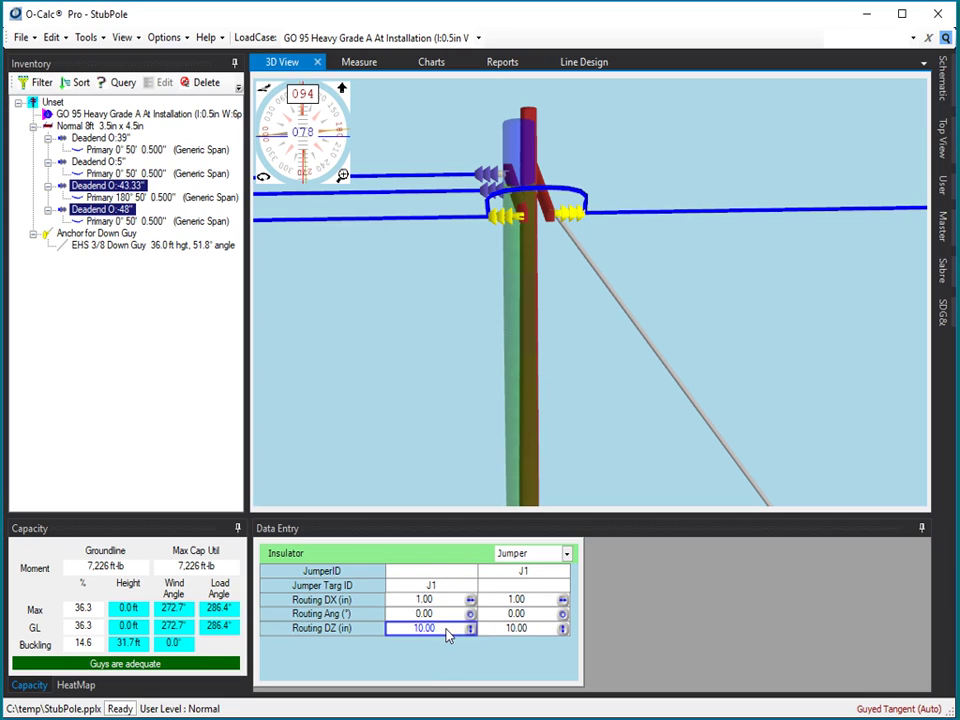
click(481, 623)
click(515, 629)
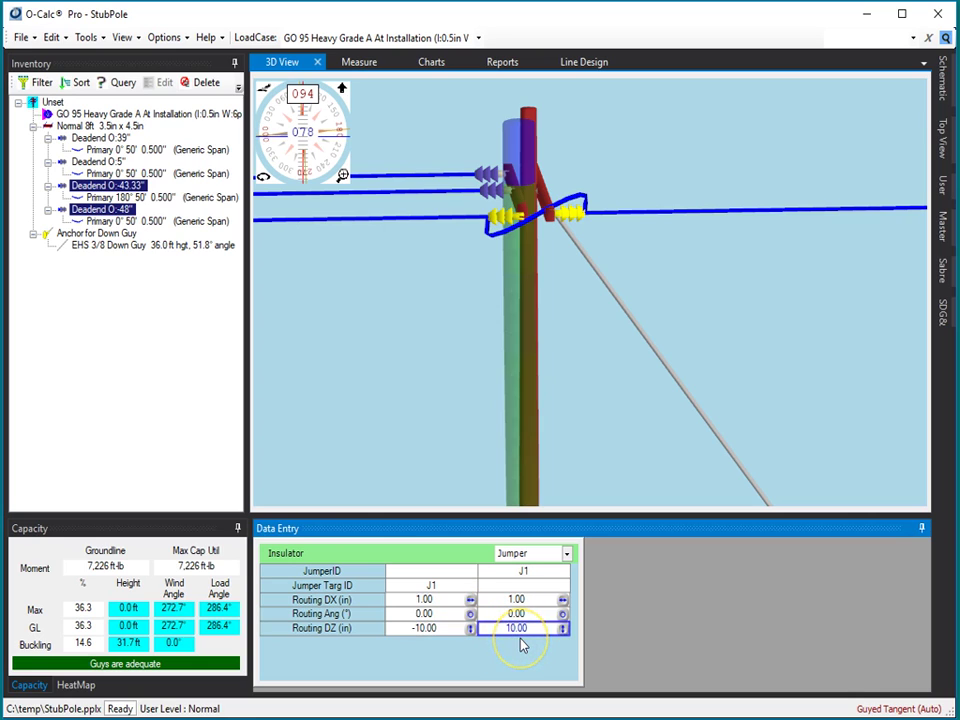
text(-)
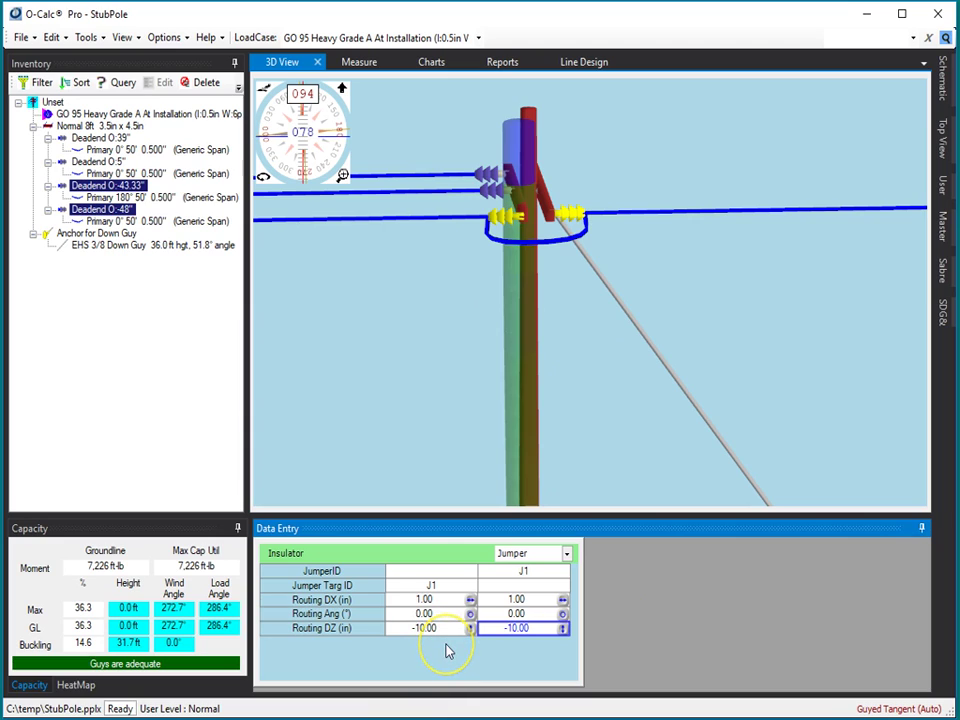
key(F2)
key(BackSpace)
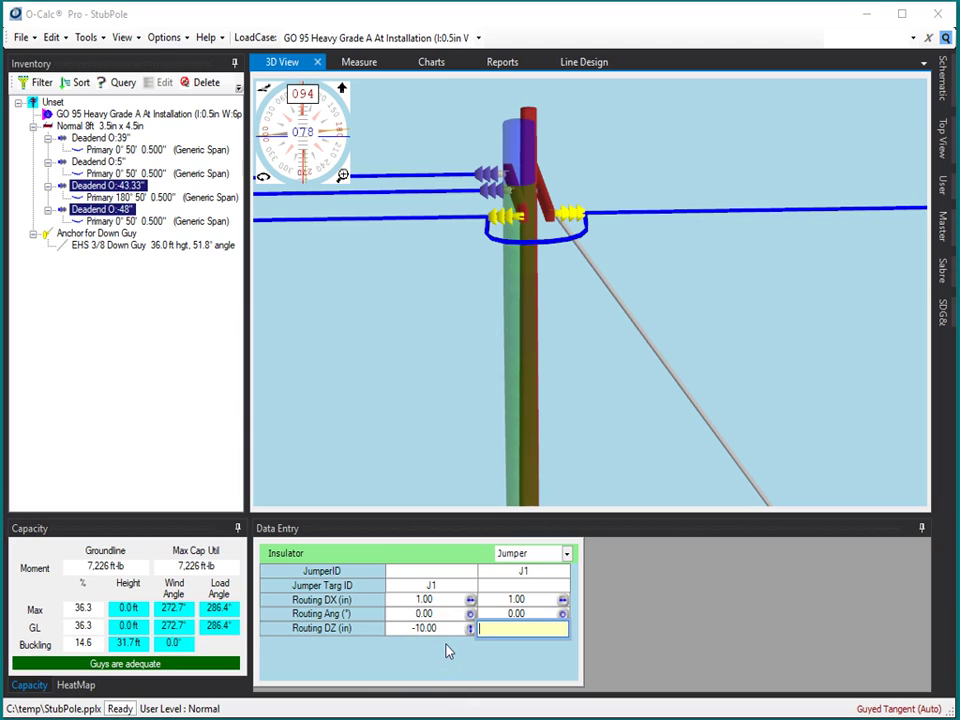
text(-10)
key(Return)
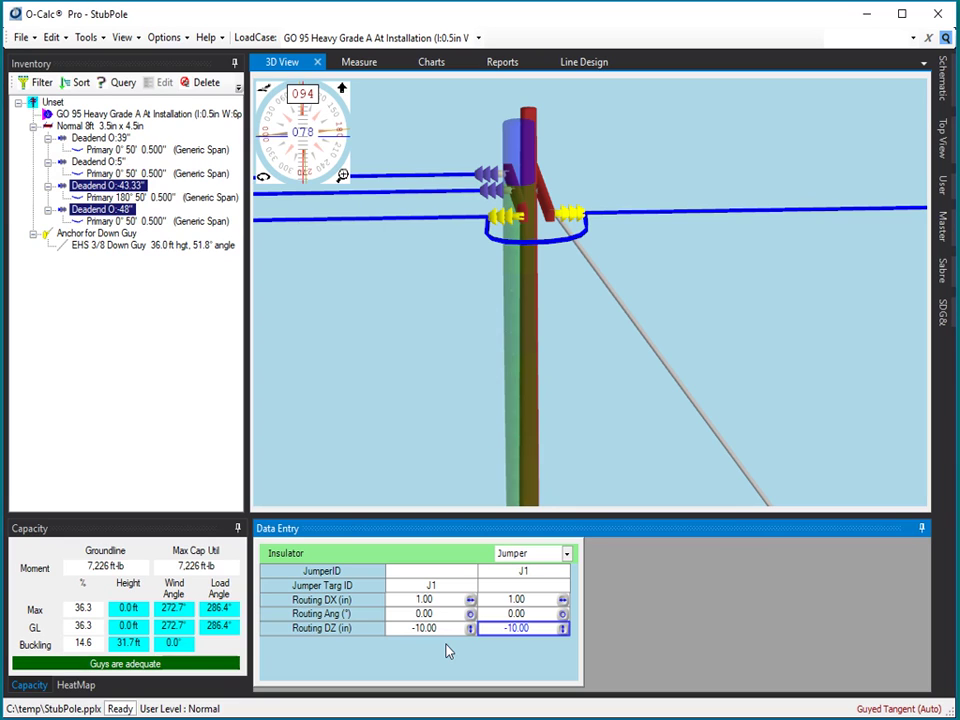
text(-20)
click(447, 651)
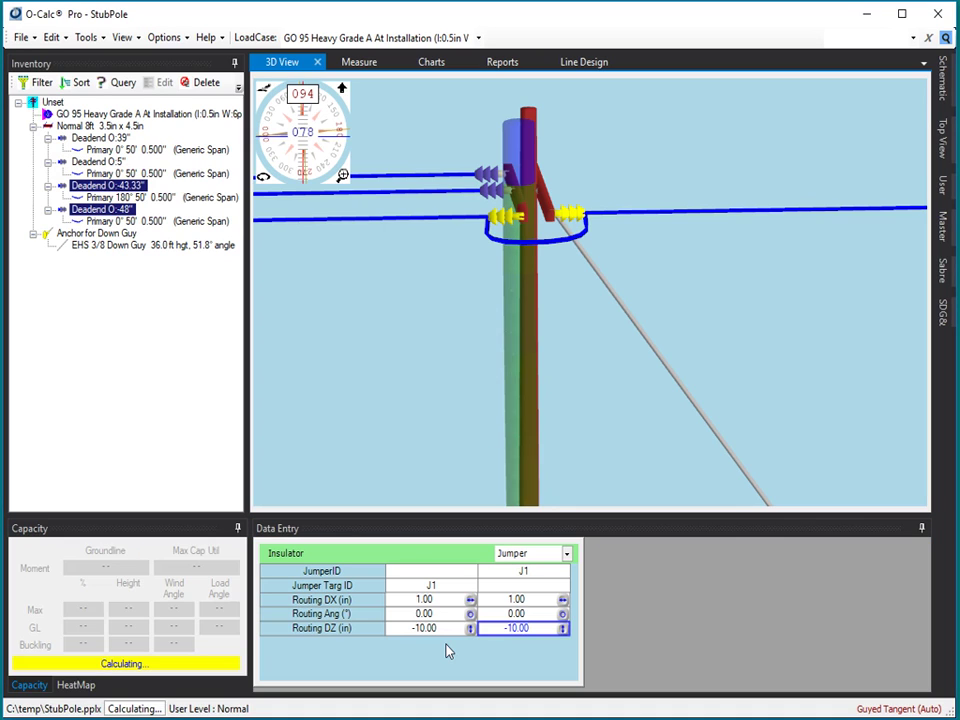
Set Routing DX to -5.00 in on both jumper ends.
click(430, 630)
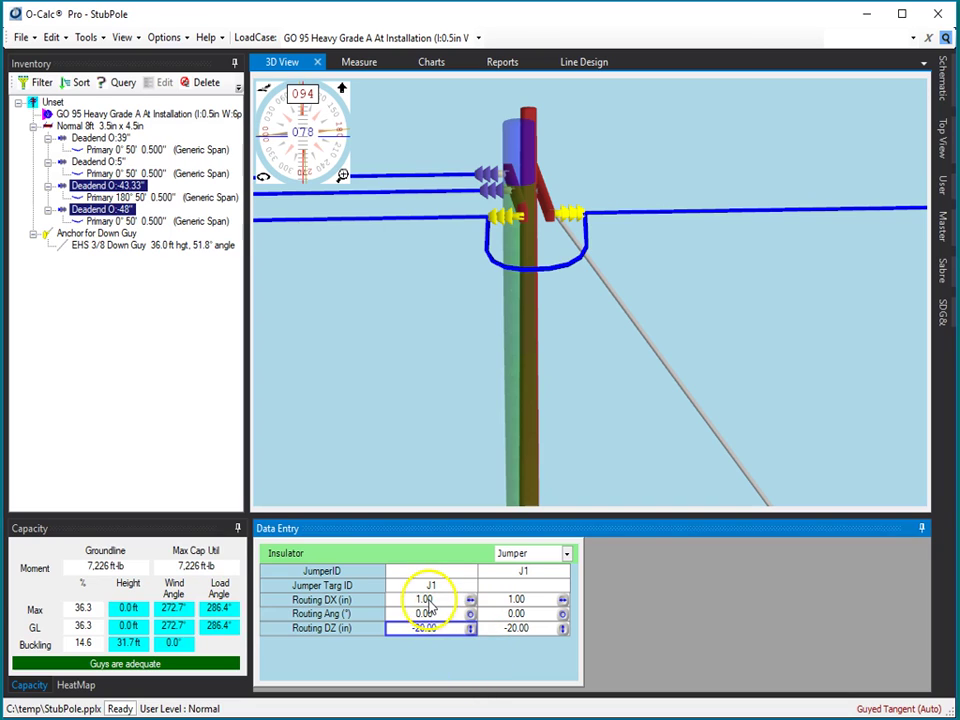
click(428, 601)
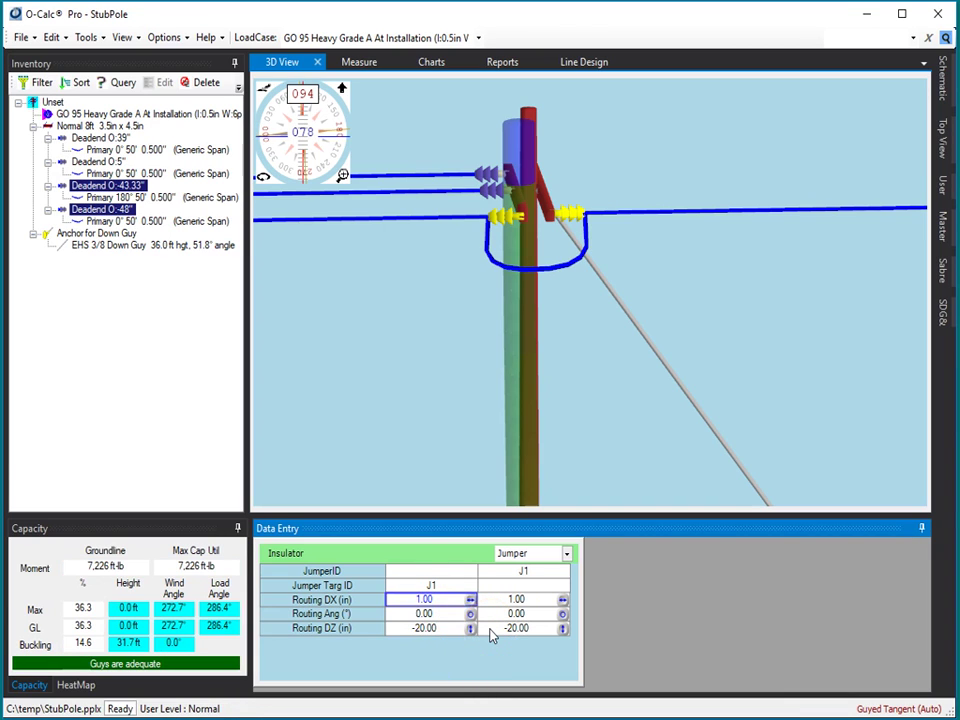
text(-5)
key(Return)
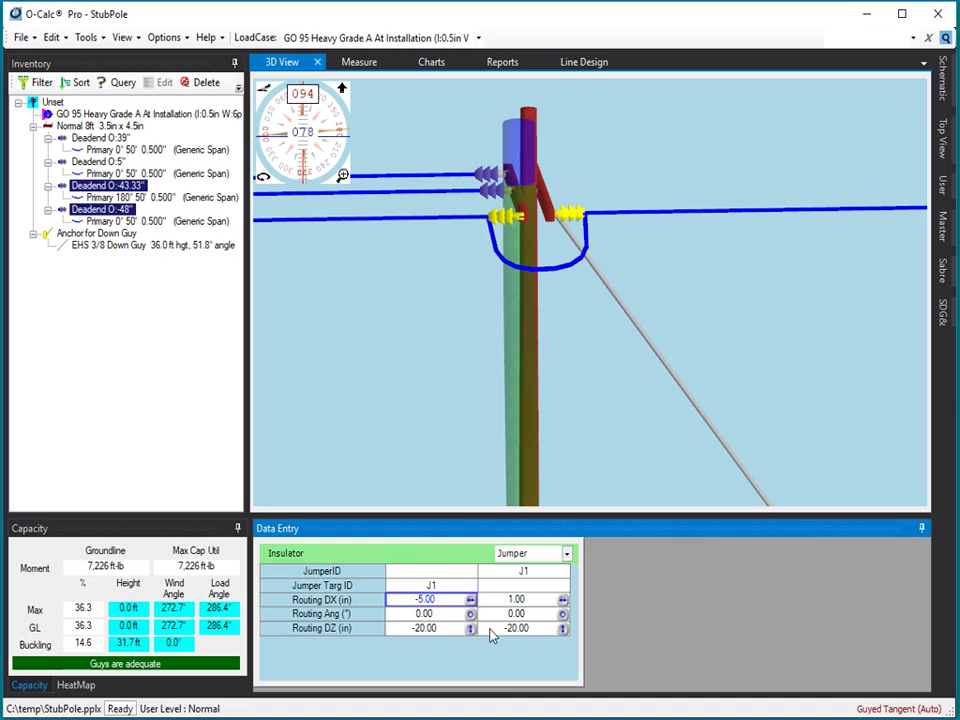
click(527, 600)
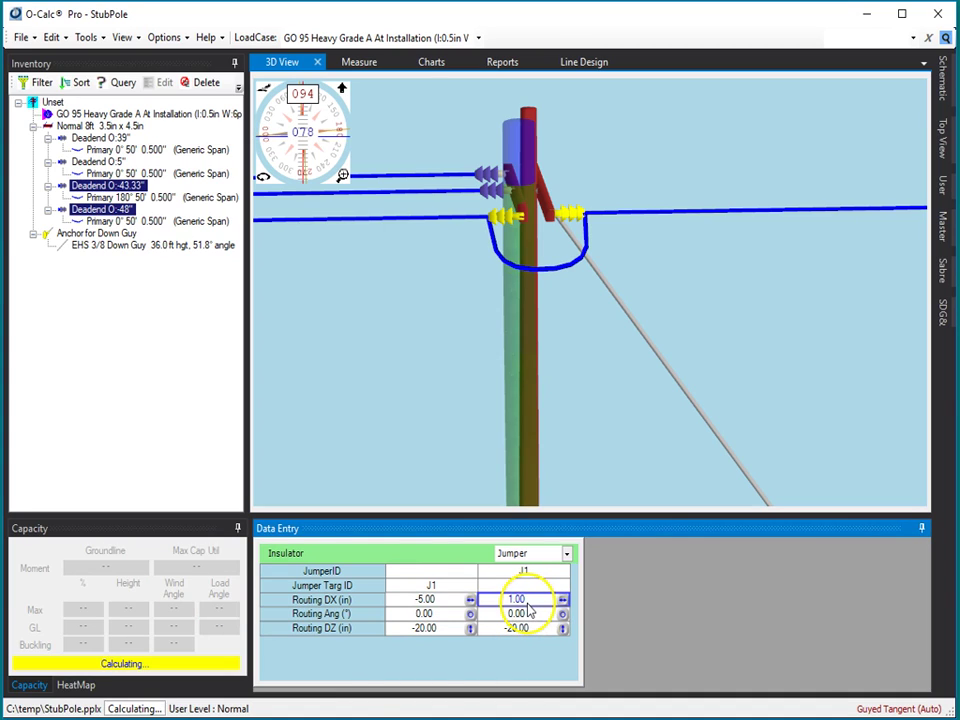
text(-5)
key(Return)
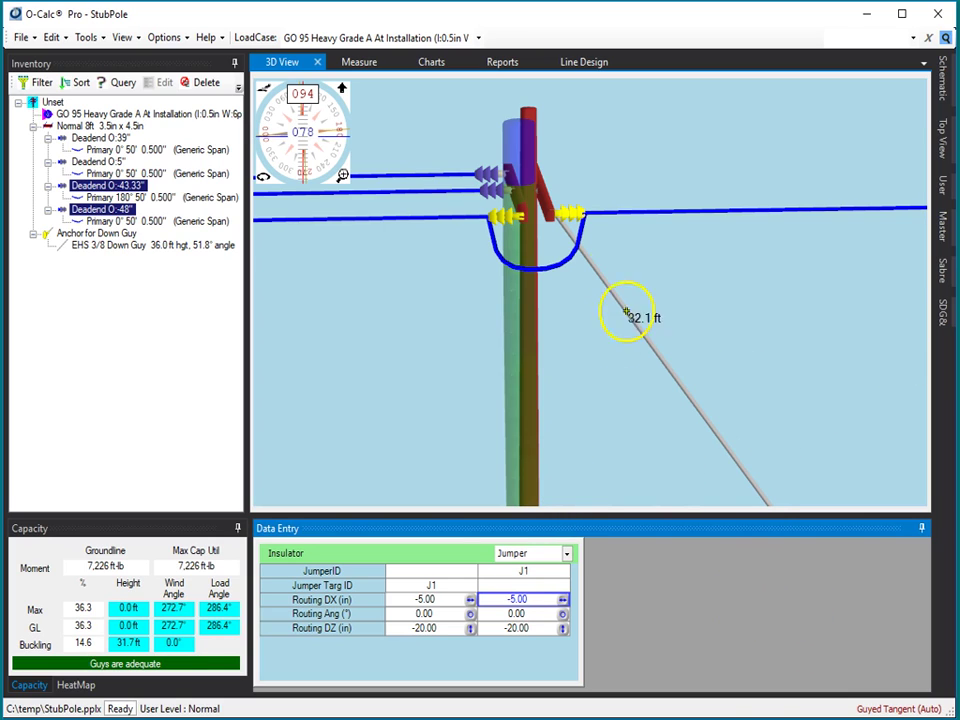
Add a 1PH-25KVA transformer to the pole through Add Equipment > PowerEquipment.
right_click(529, 390)
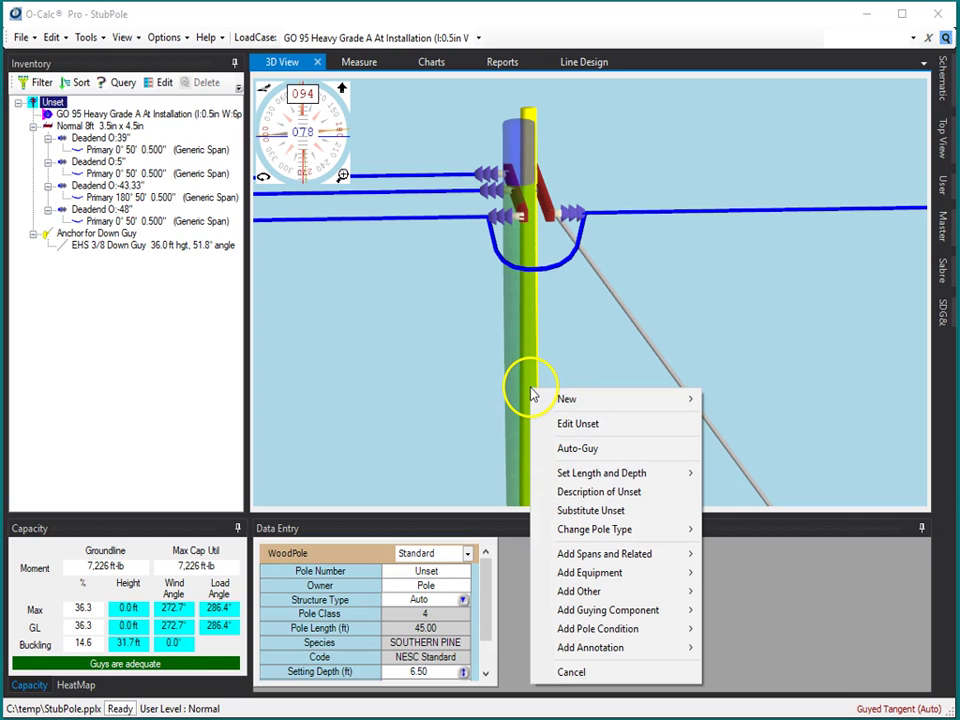
mouse_move(628, 578)
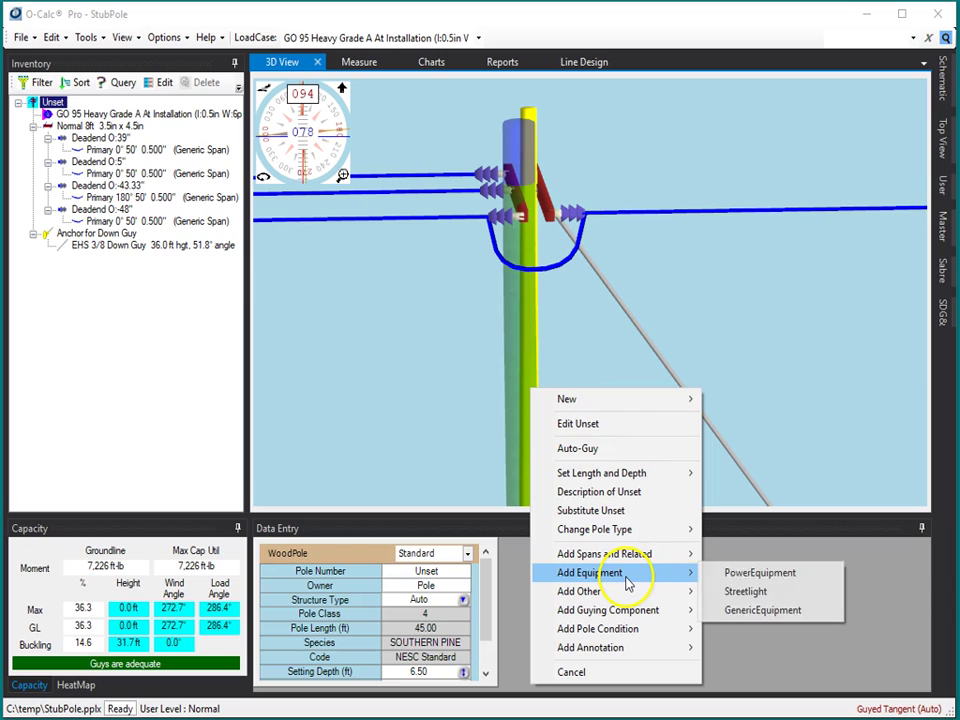
click(791, 582)
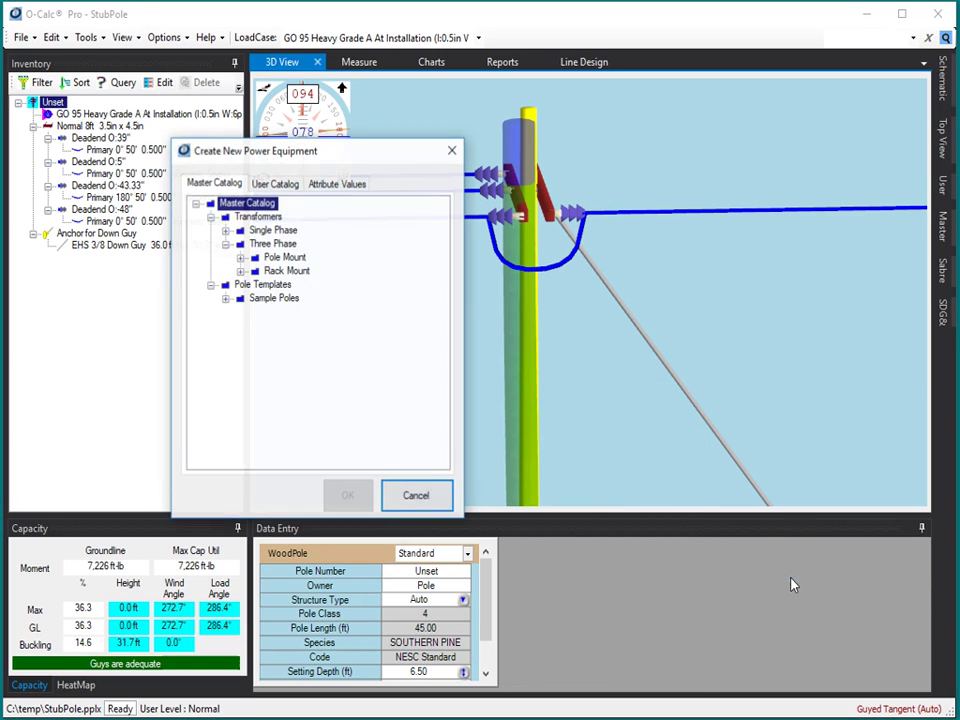
click(338, 185)
click(364, 497)
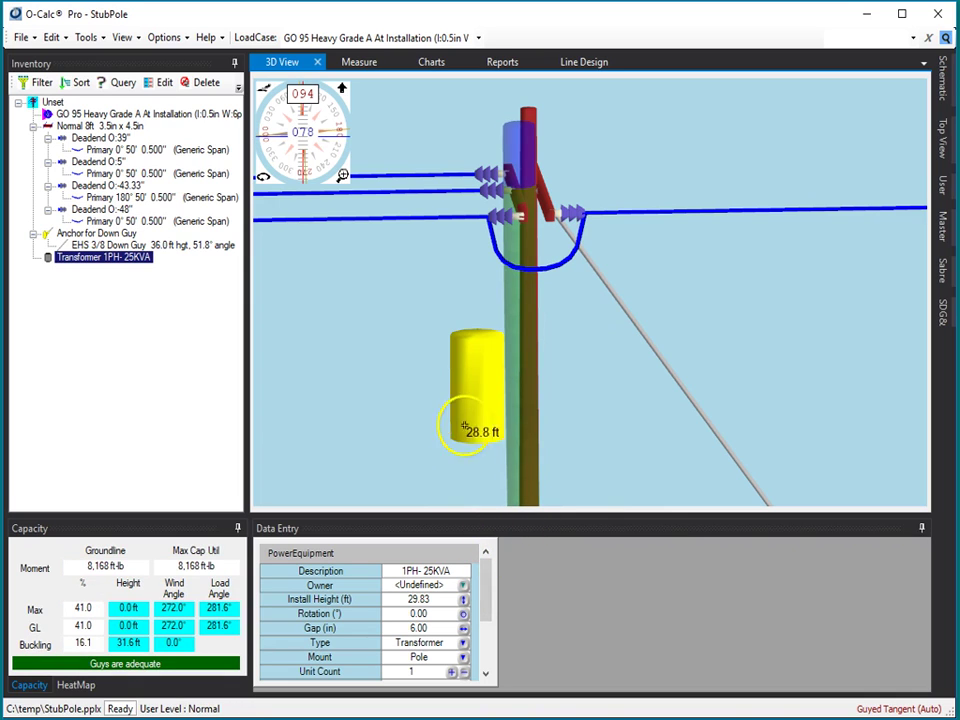
right_click(481, 372)
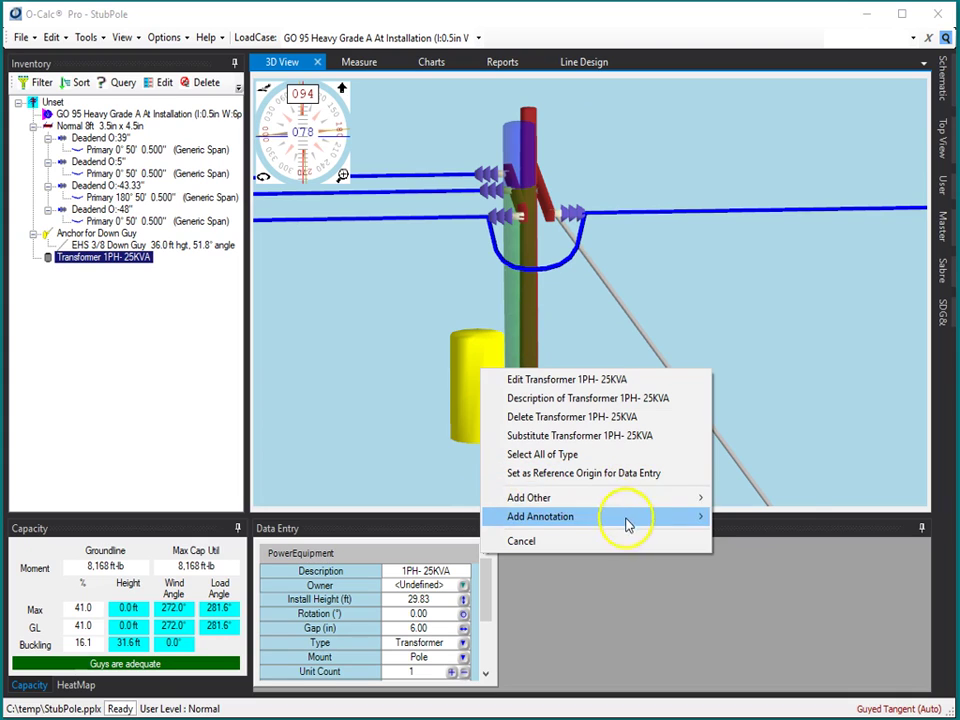
Add a transformer terminal at 19.00 in relative height and offset, then select the 5-inch deadend.
mouse_move(604, 500)
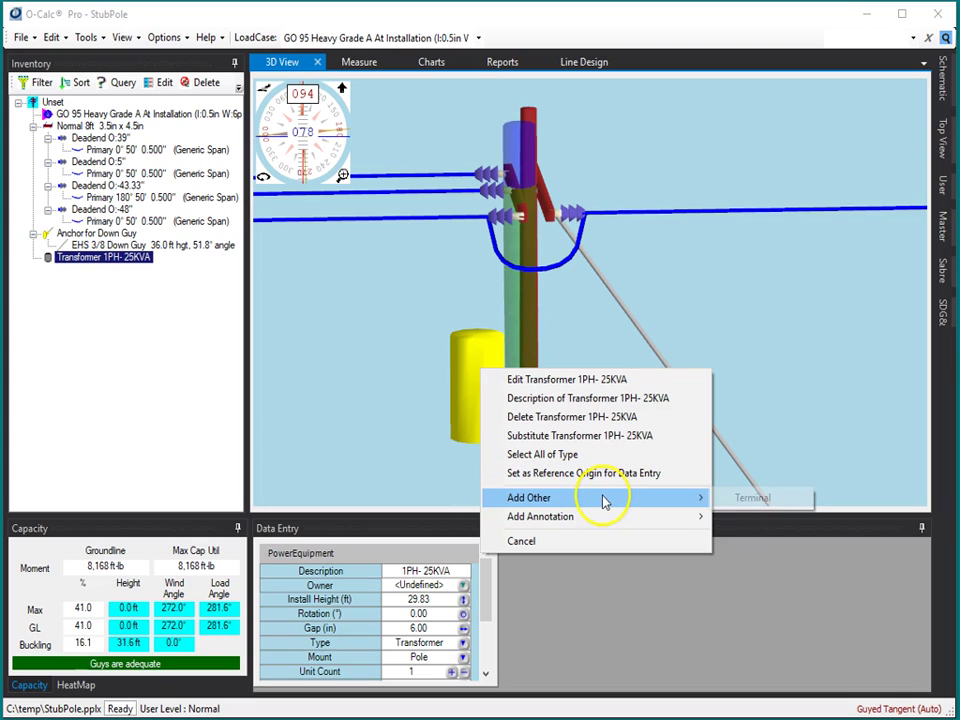
click(778, 497)
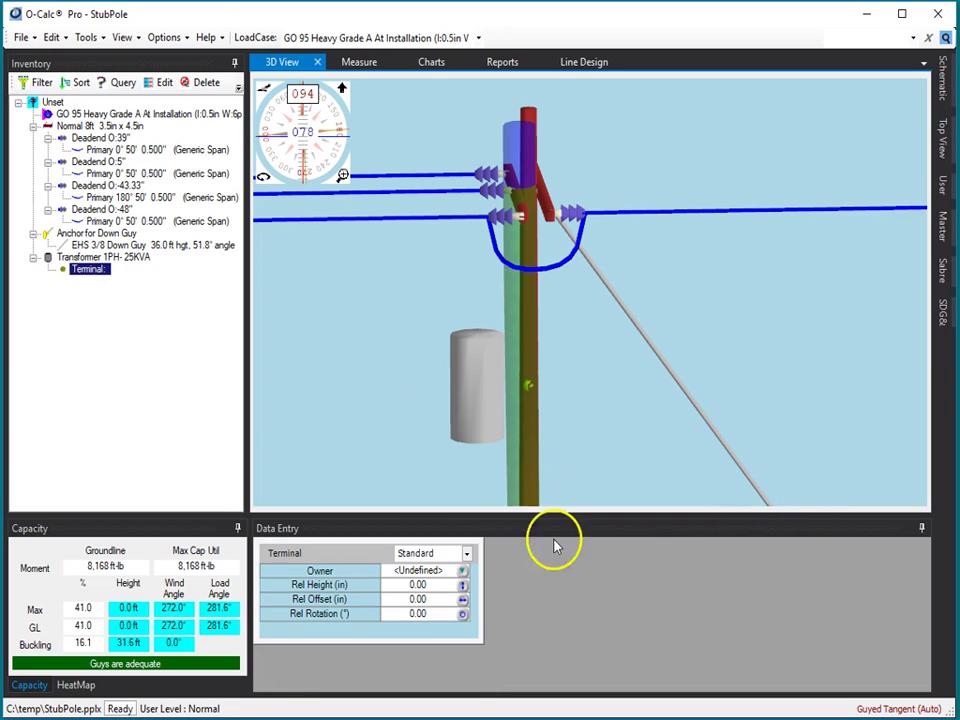
click(462, 613)
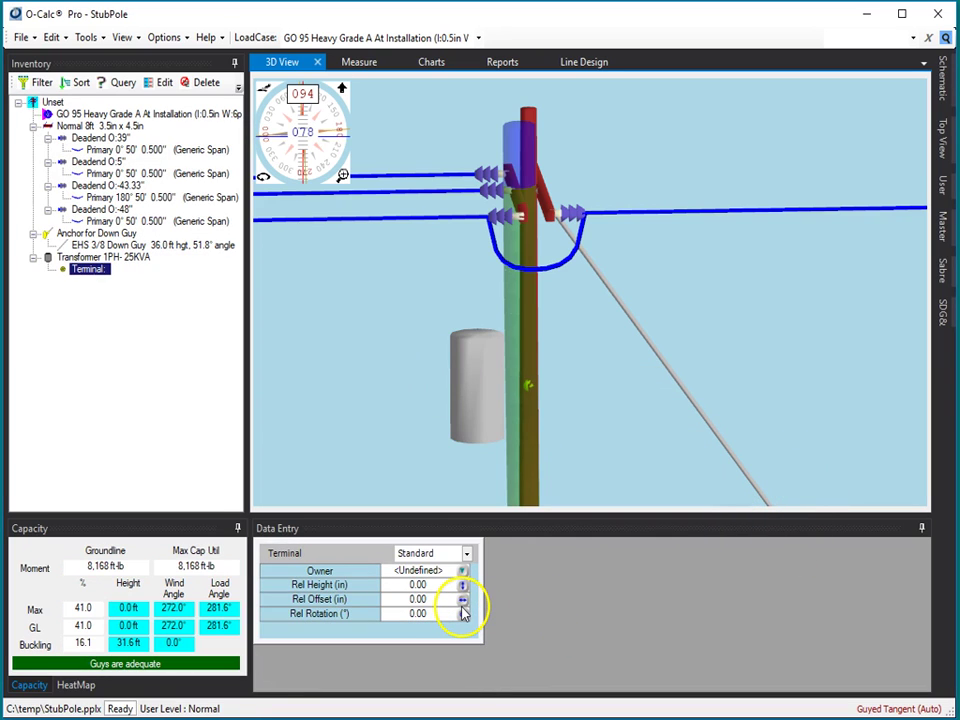
click(462, 590)
drag(463, 590, 459, 527)
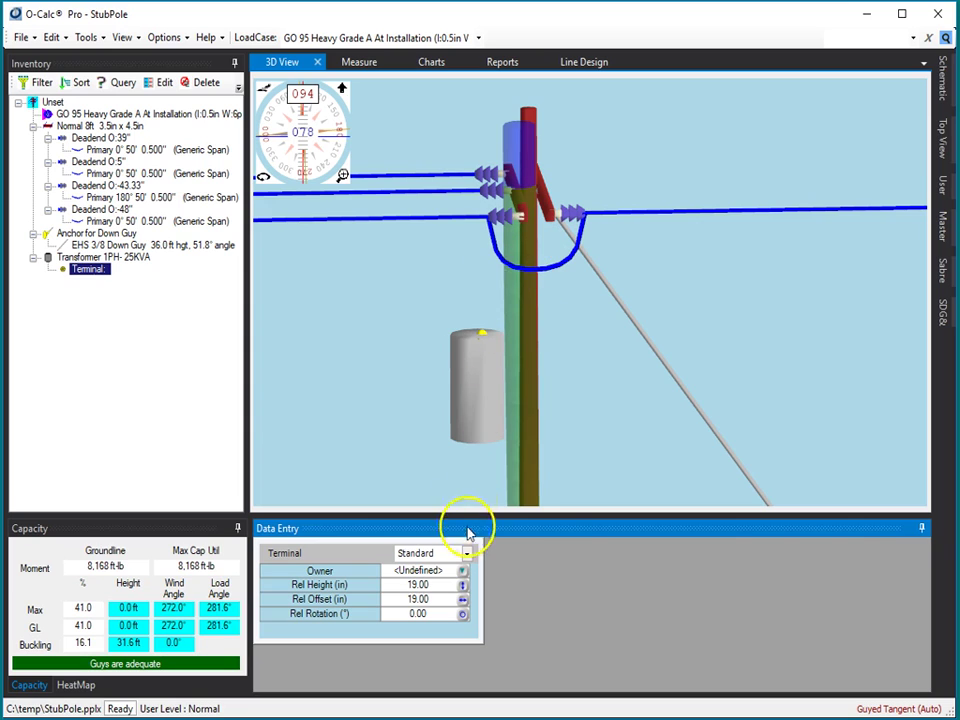
click(490, 186)
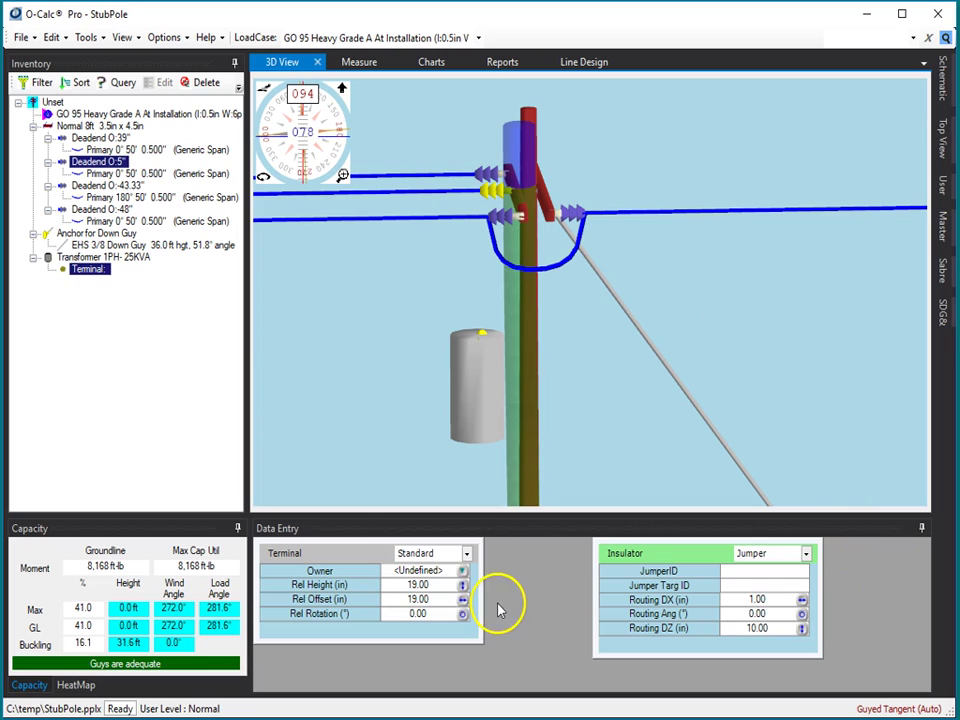
Make the transformer terminal a Jumper type with ID JT1.
click(466, 553)
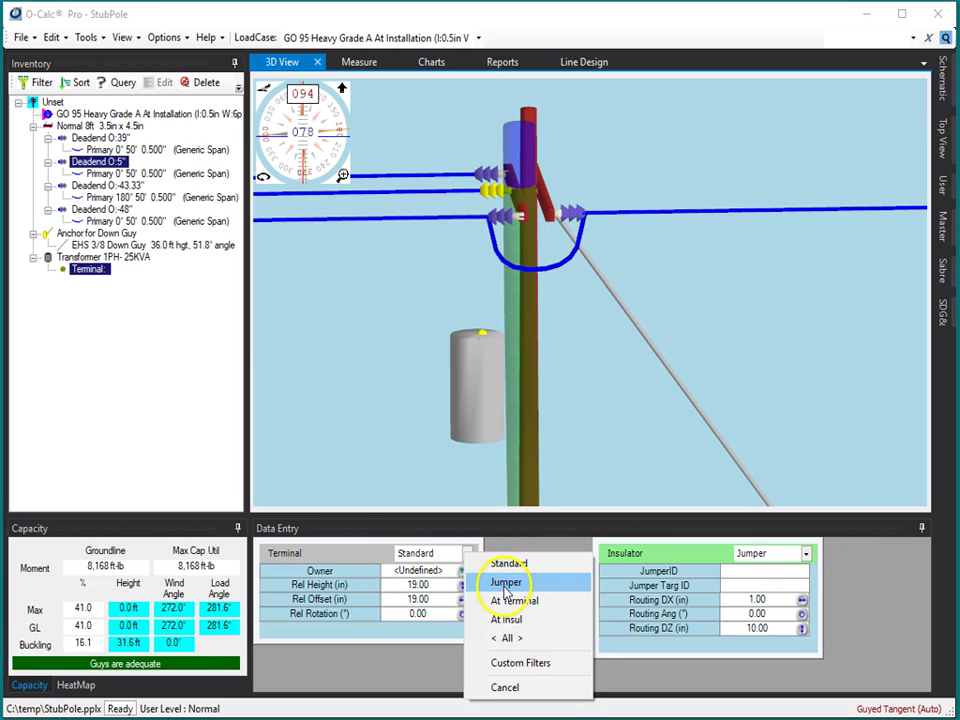
click(503, 583)
click(398, 574)
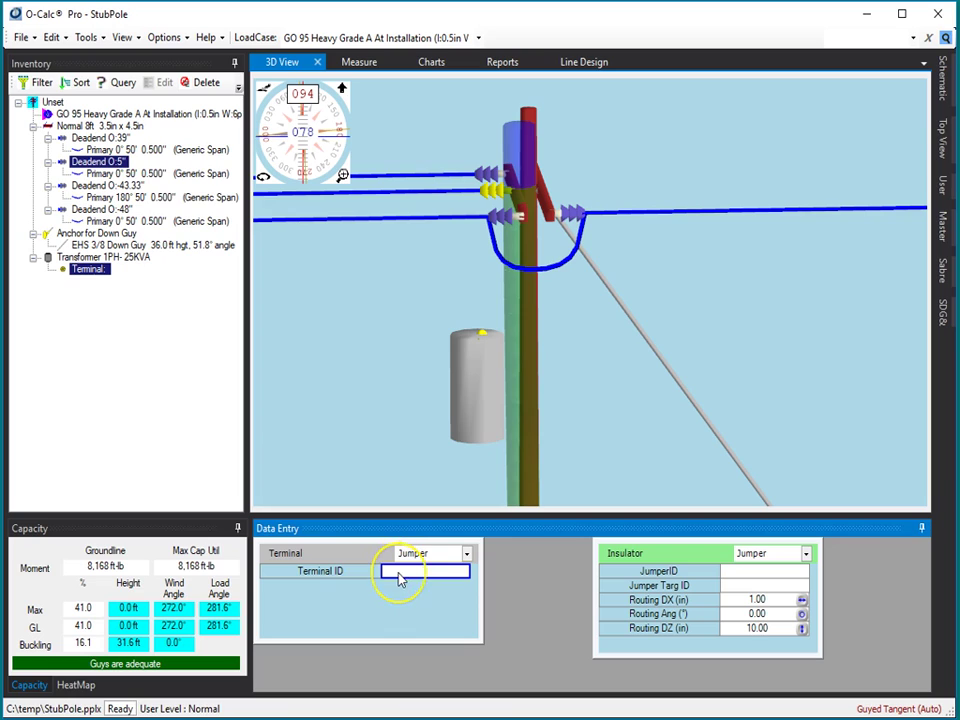
text(T1)
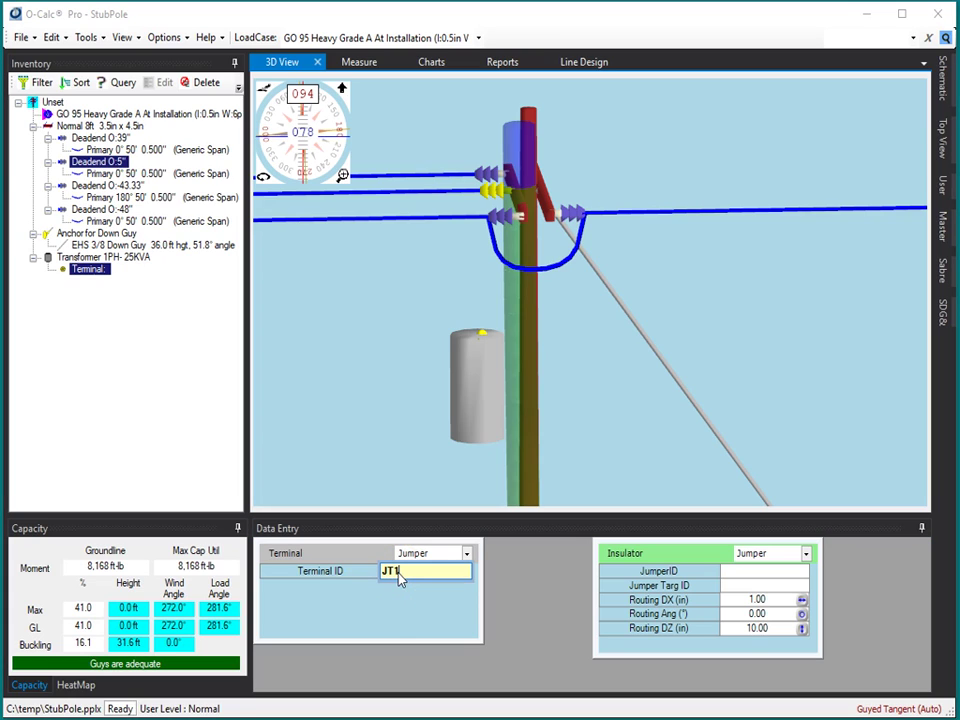
text(T1)
key(Return)
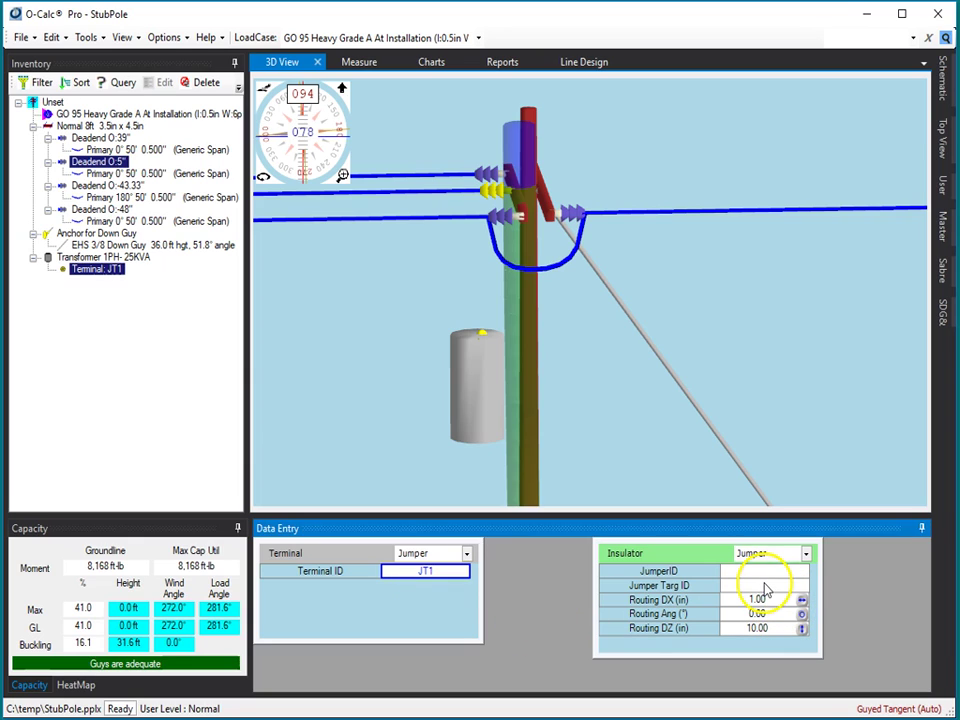
Set the 5-inch deadend insulator's Jumper Targ ID to JT1.
click(764, 587)
text(J)
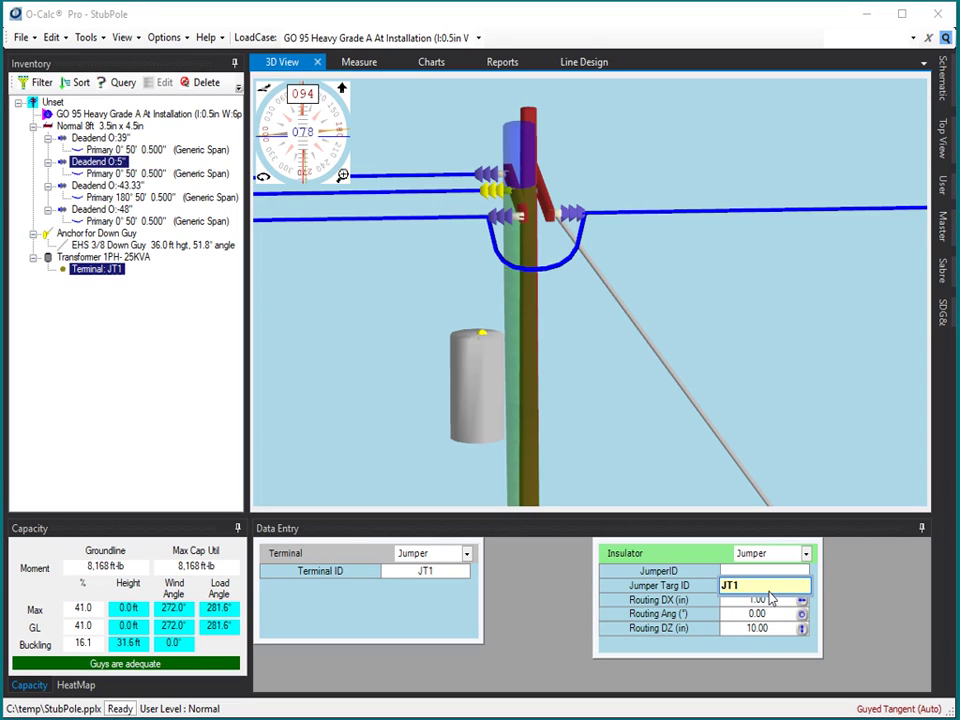
text(T1)
key(Return)
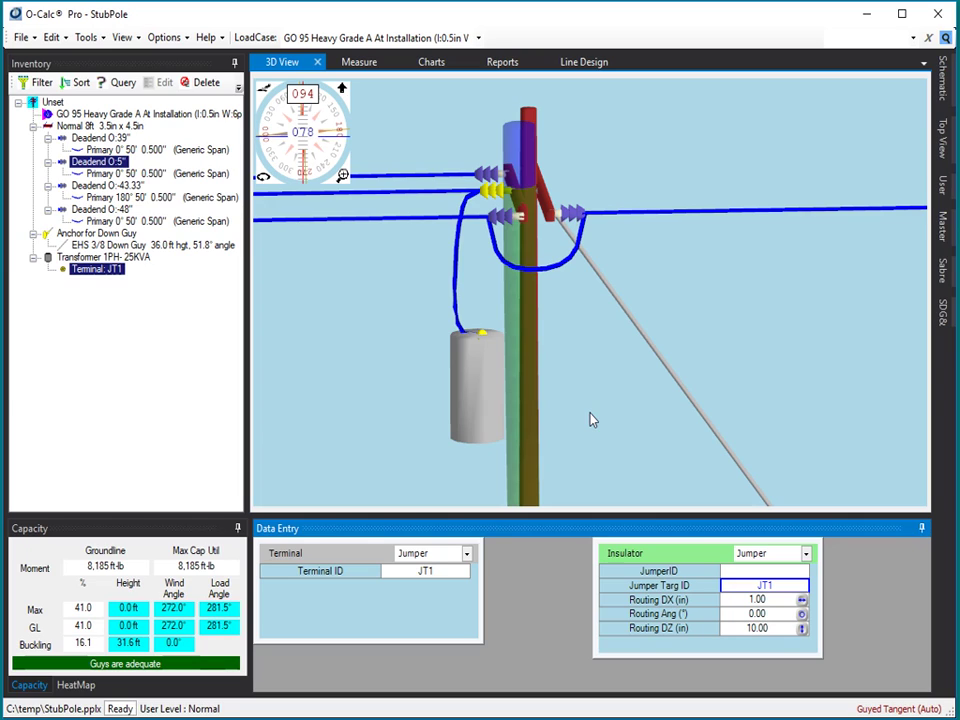
mouse_move(560, 390)
mouse_down()
mouse_move(549, 379)
mouse_move(506, 379)
mouse_move(537, 383)
mouse_up()
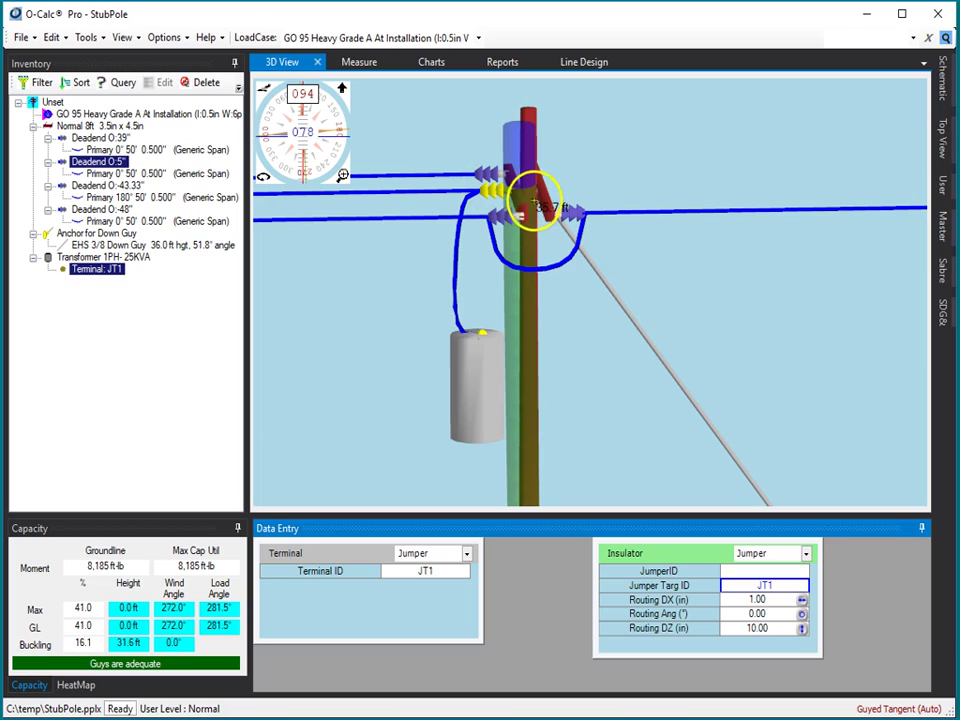
Move the right deadend down onto the down guy as Deadend H:34.24', keeping its jumper connected.
click(572, 213)
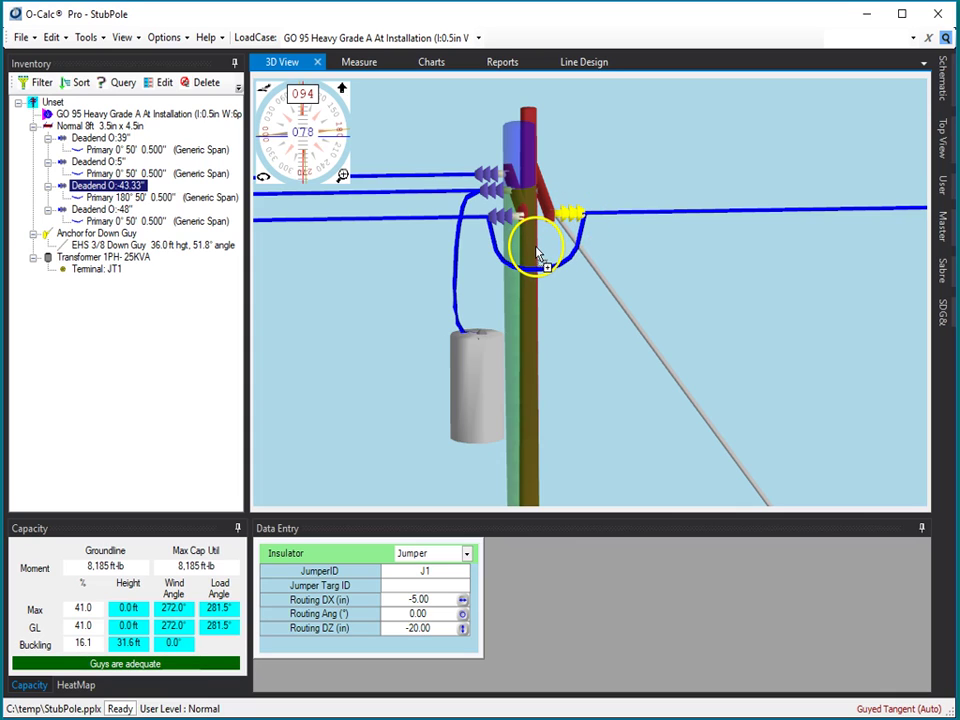
right_drag(537, 253, 558, 250)
click(580, 277)
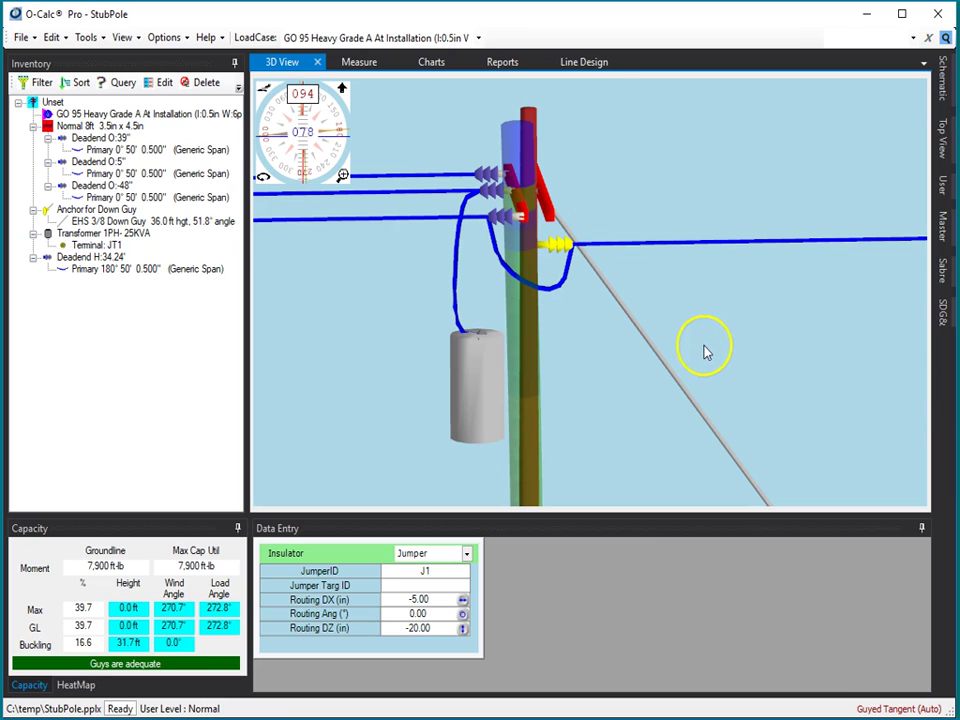
mouse_move(704, 244)
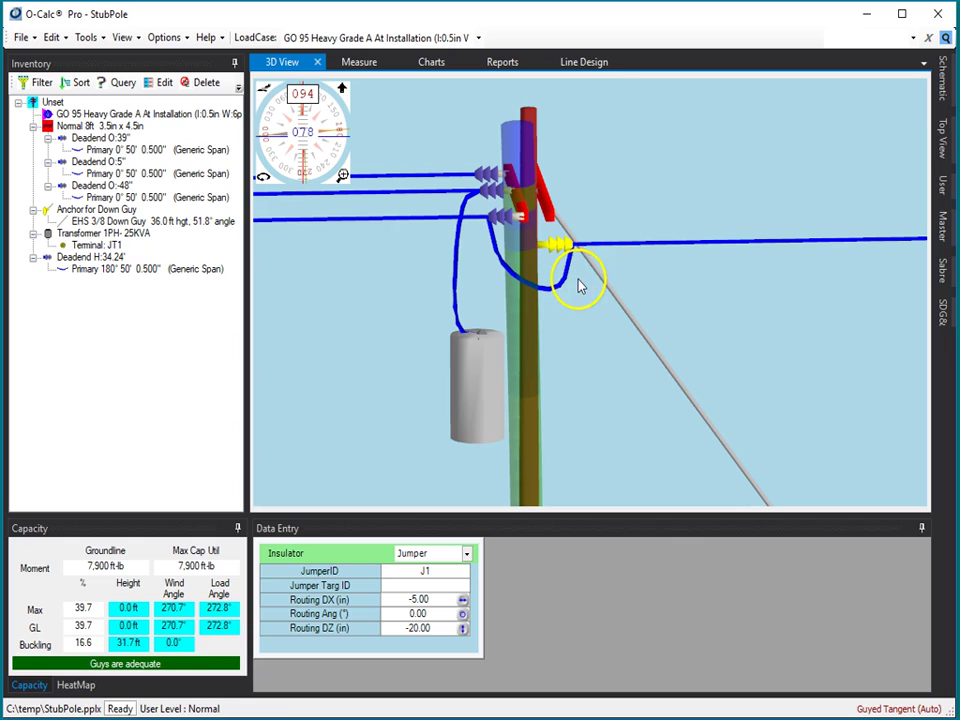
mouse_move(633, 243)
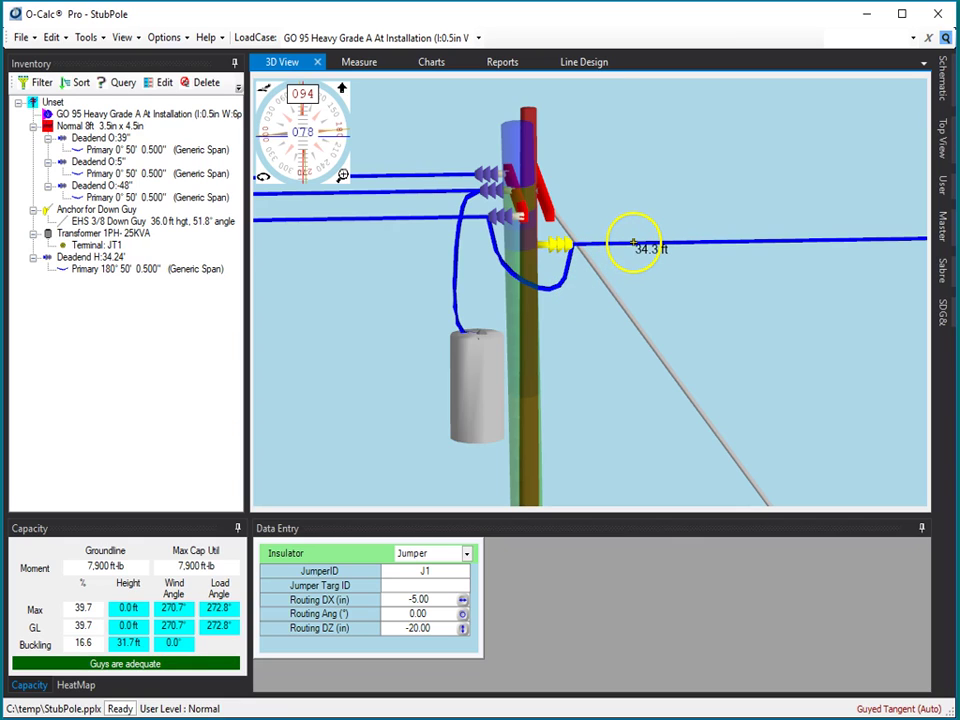